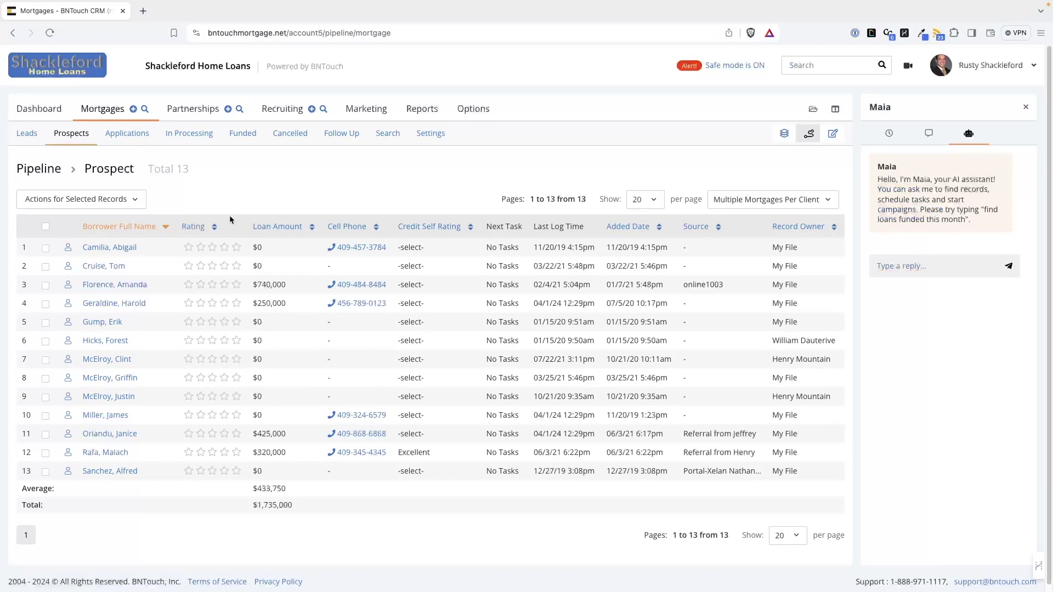
Open the prospect record in row 3, look over its mortgage information, and show its stored documents.
left_click(118, 285)
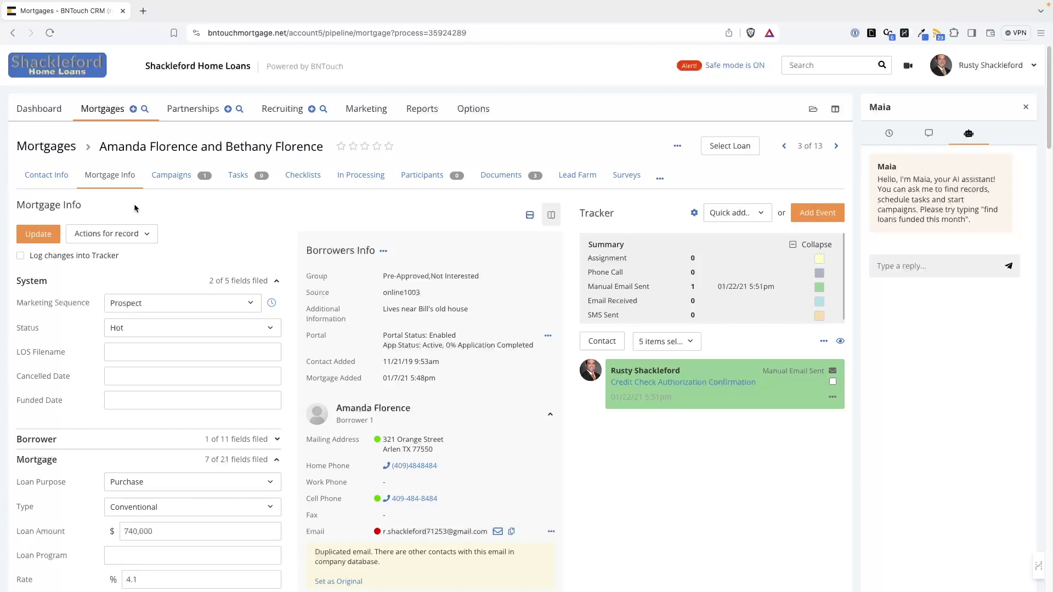
scroll(211, 223, "down", 1)
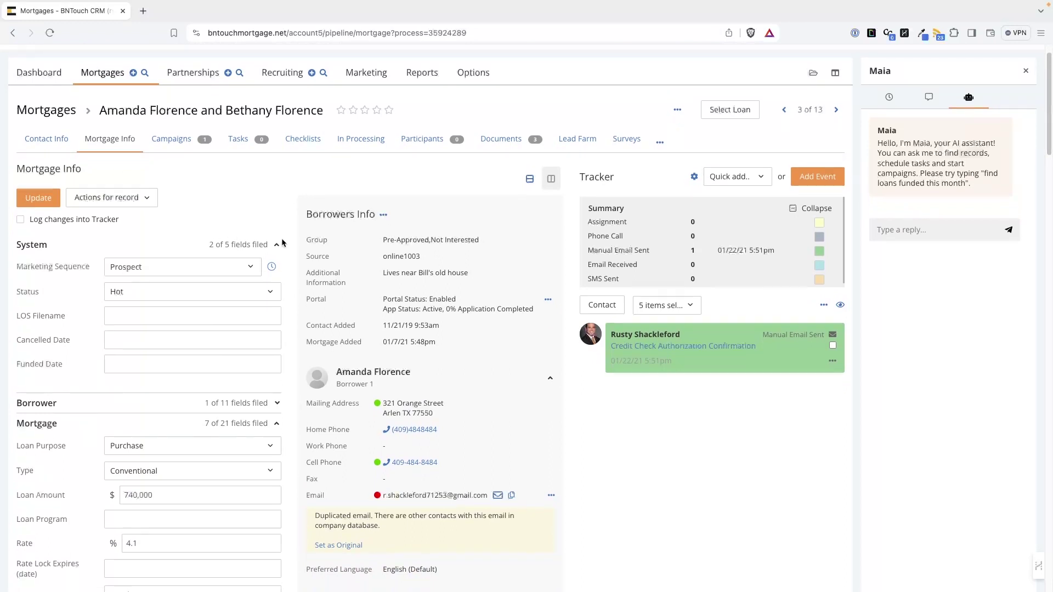
scroll(281, 241, "up", 1)
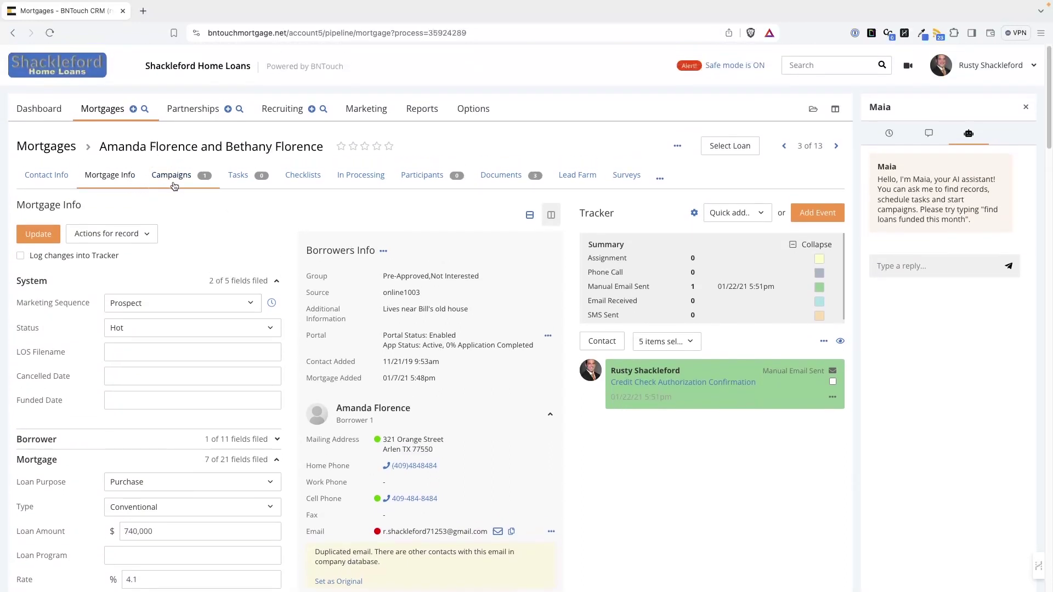
left_click(516, 178)
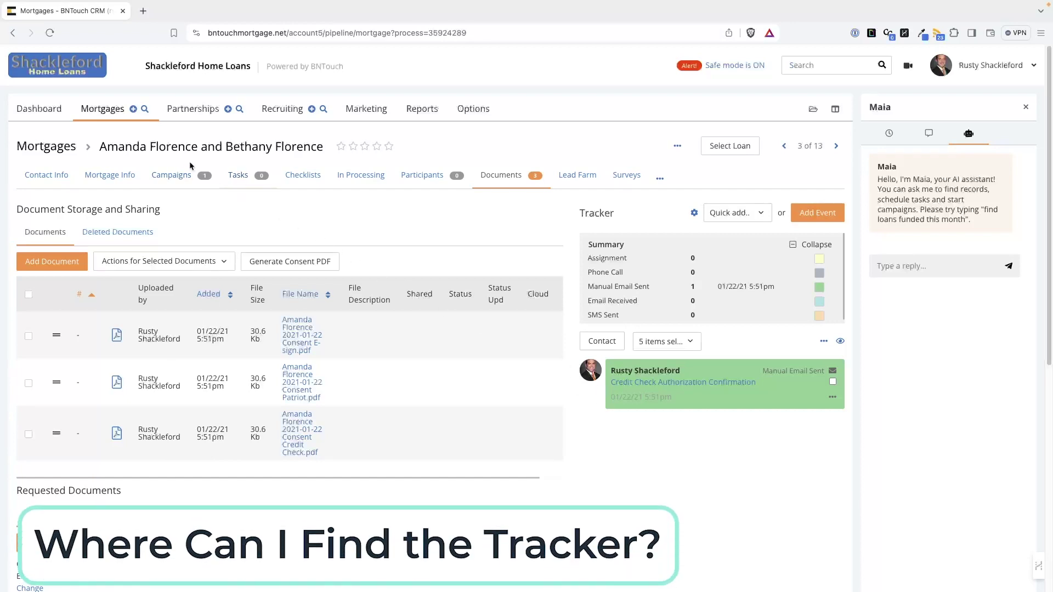
Reopen the row 3 prospect record from the pipeline and look through its mortgage info, campaigns, tasks, checklists and participants.
left_click(110, 112)
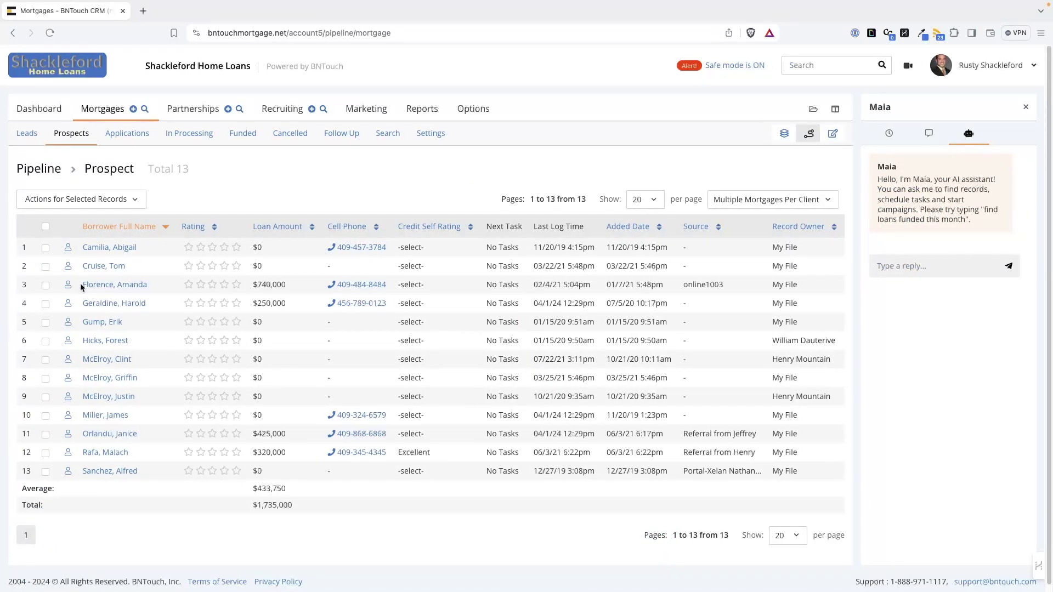
left_click(115, 284)
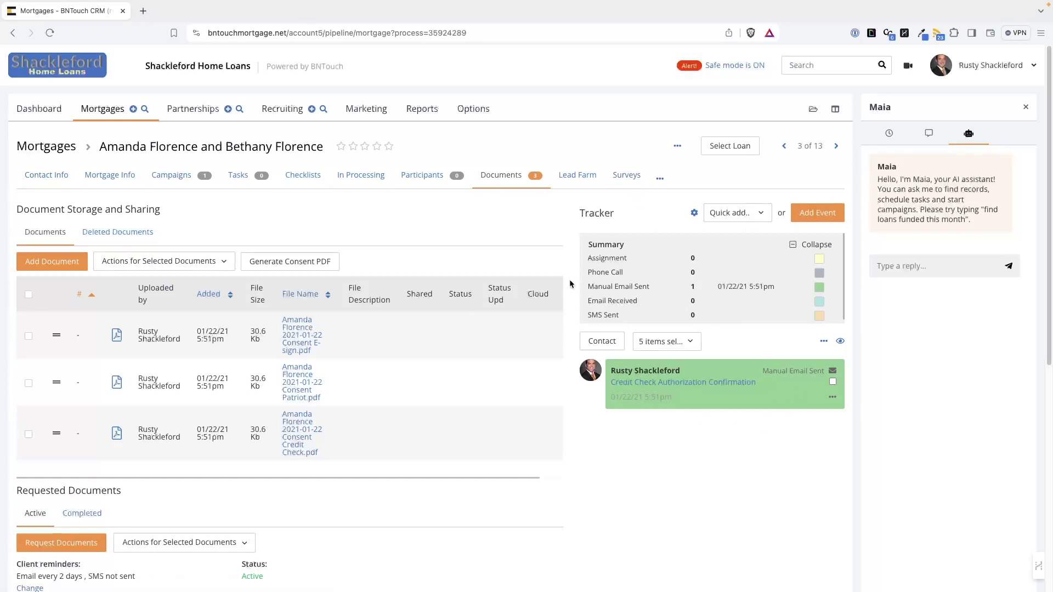
left_click(104, 175)
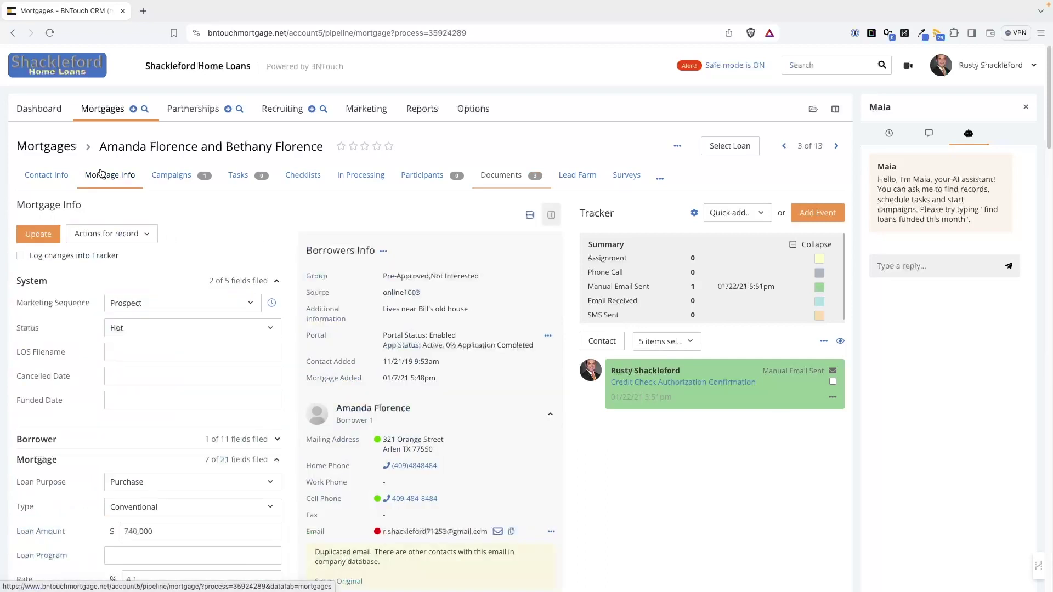
left_click(168, 176)
left_click(266, 176)
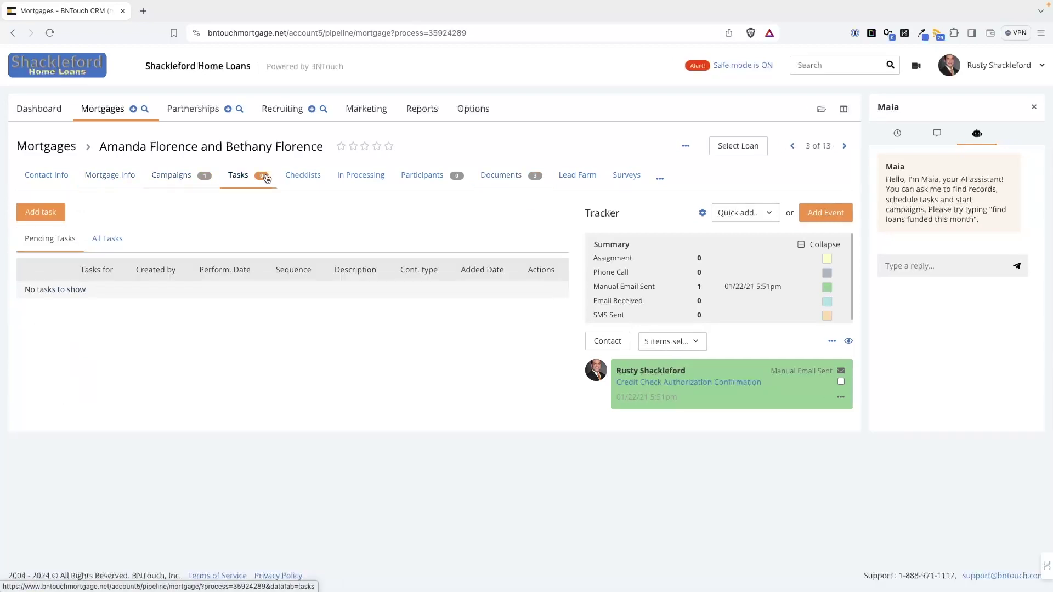
left_click(317, 176)
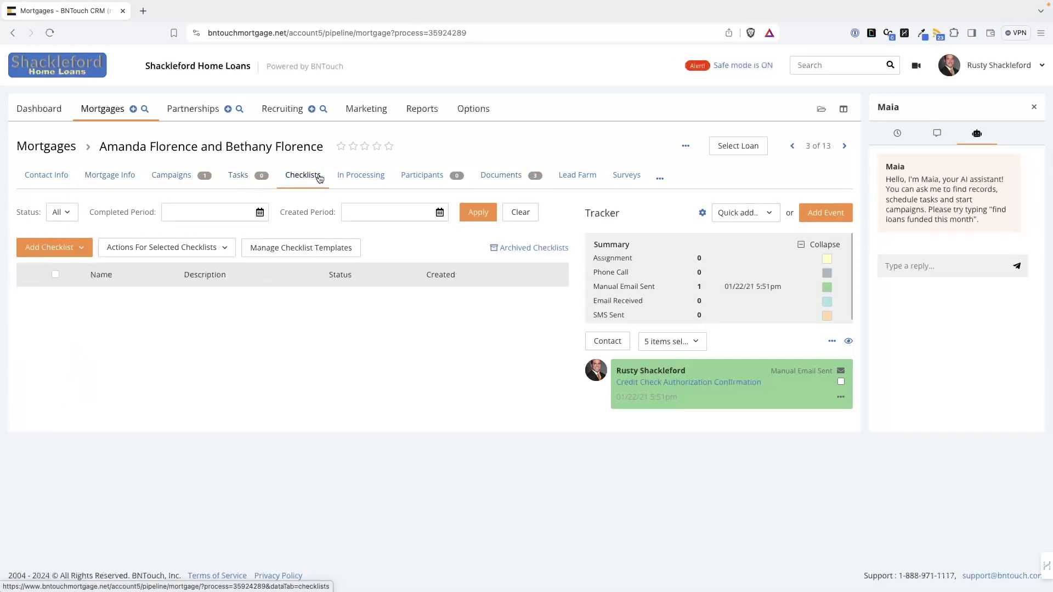
left_click(440, 178)
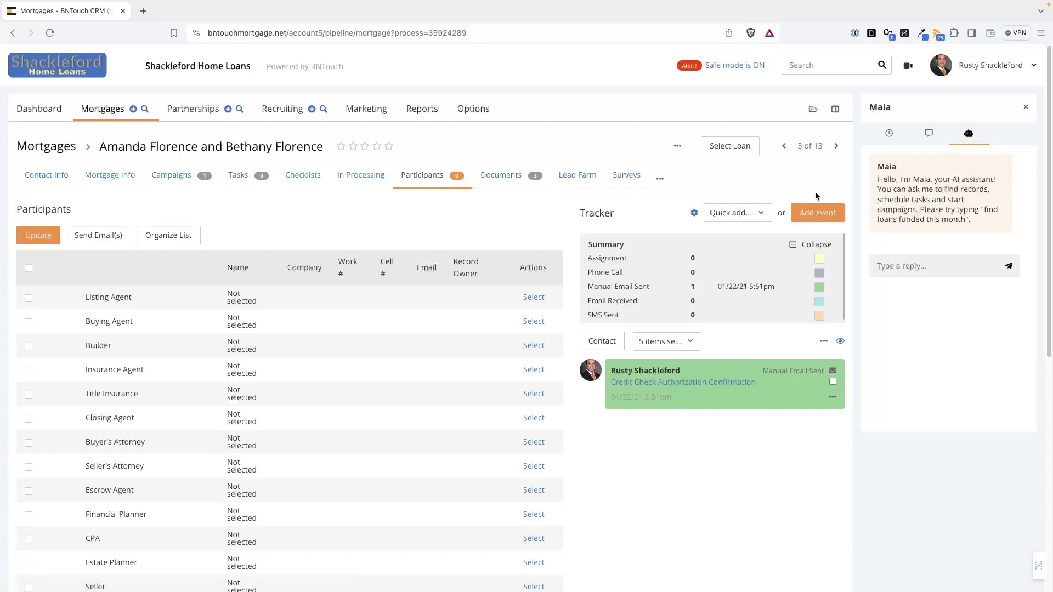
Review the Latest activity feed and the event types available in its filter.
left_click(875, 132)
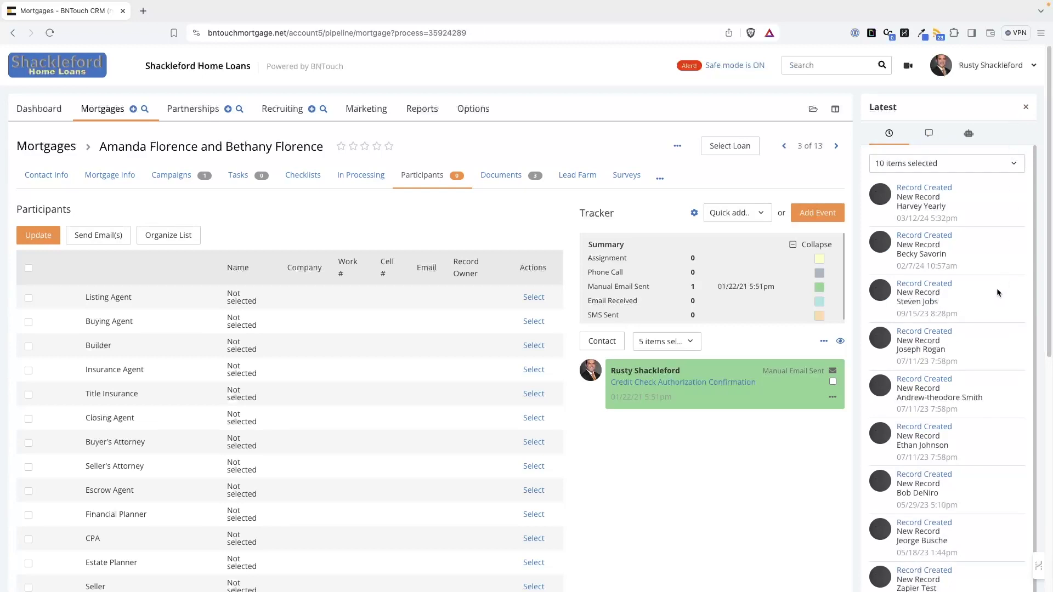
scroll(963, 226, "down", 5)
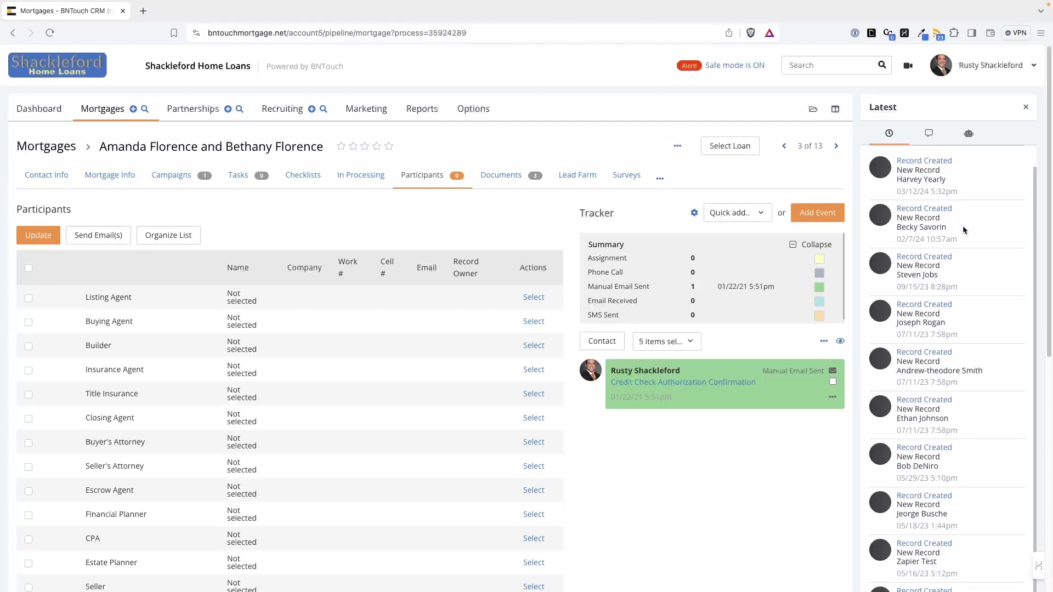
scroll(963, 226, "down", 1)
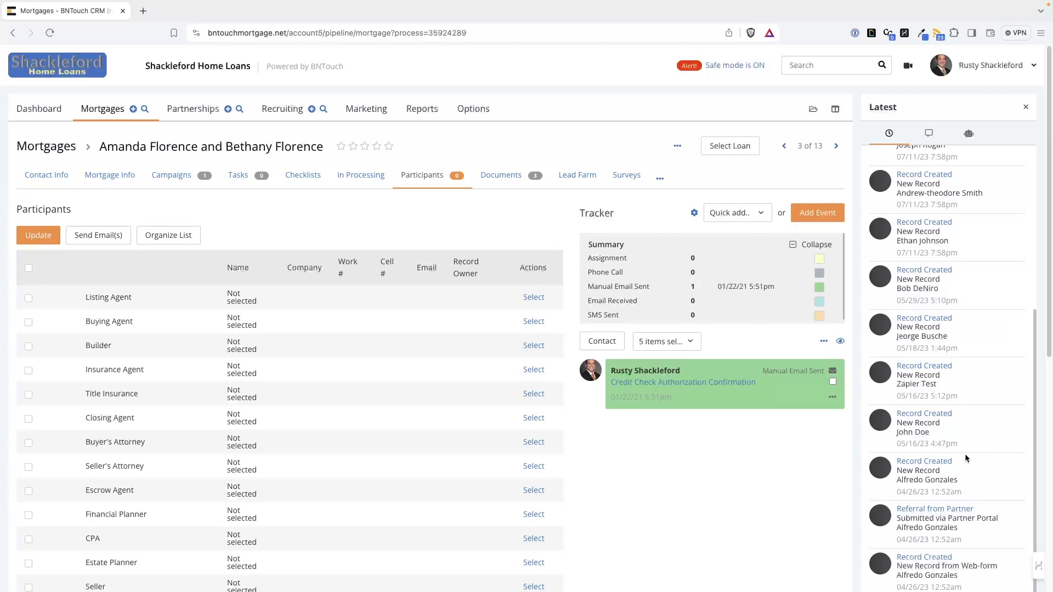
scroll(965, 450, "up", 6)
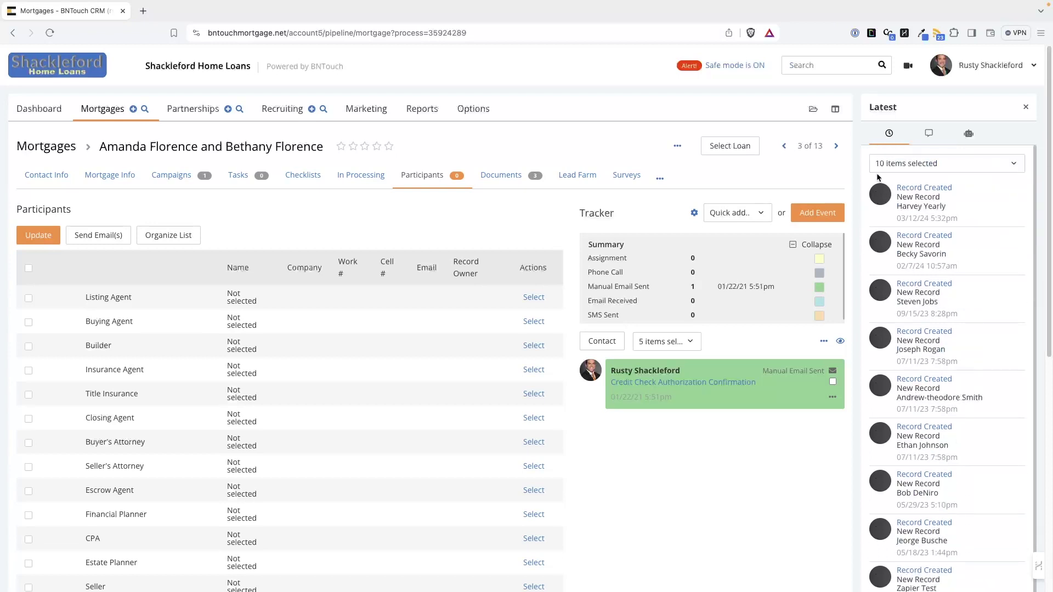
left_click(914, 167)
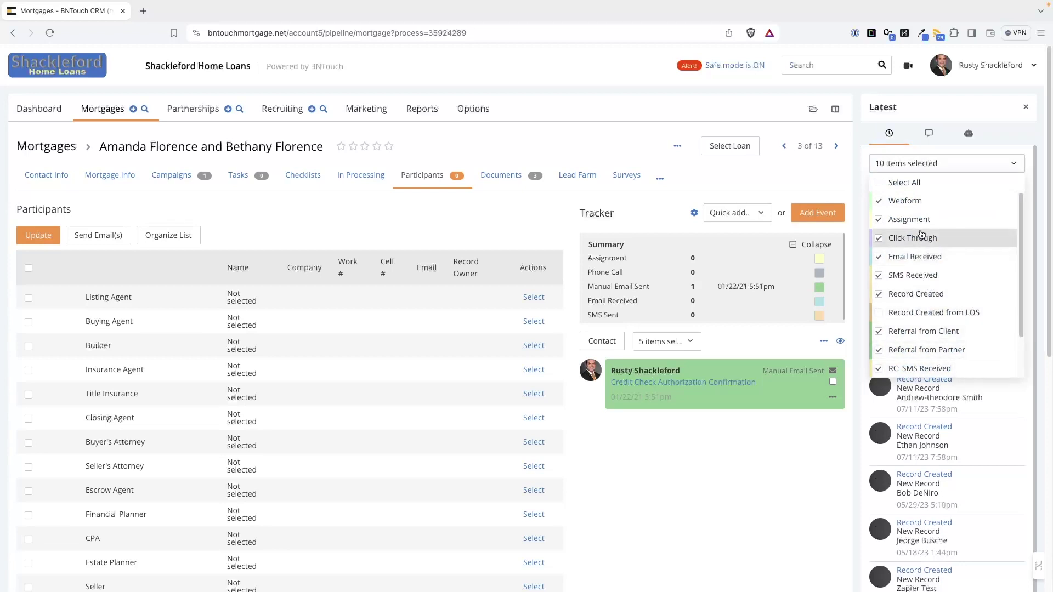
left_click(1002, 425)
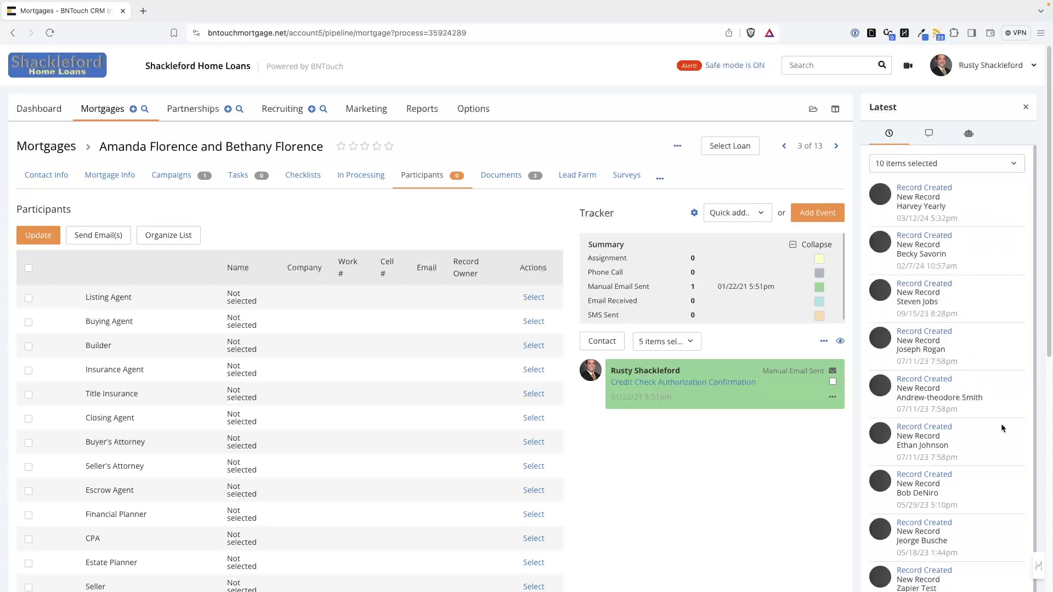
Send the message "Hello" to the Maia AI assistant.
left_click(966, 135)
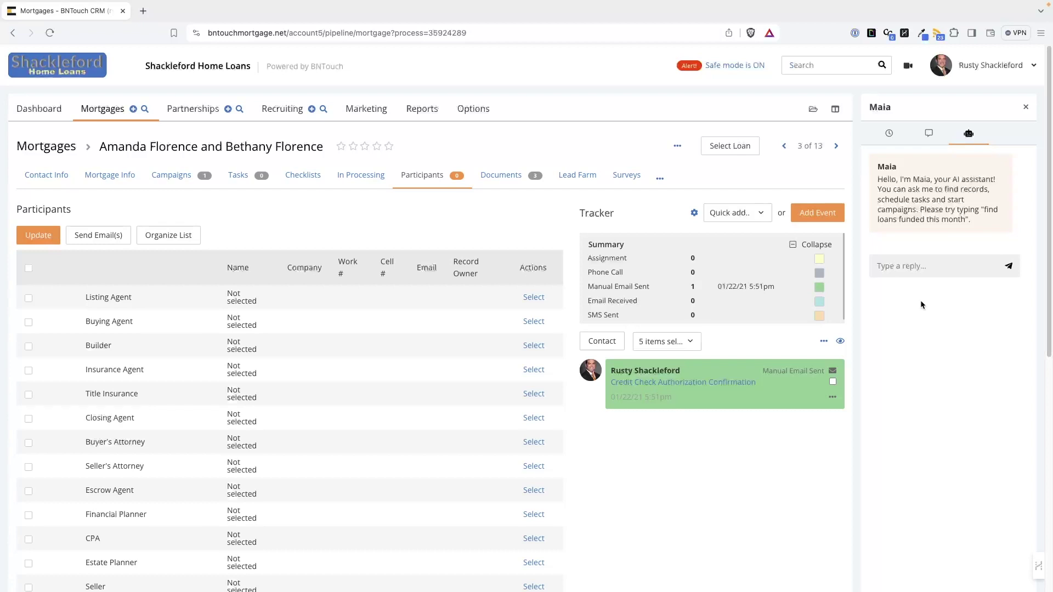
left_click(904, 266)
type("Hello")
key("Return")
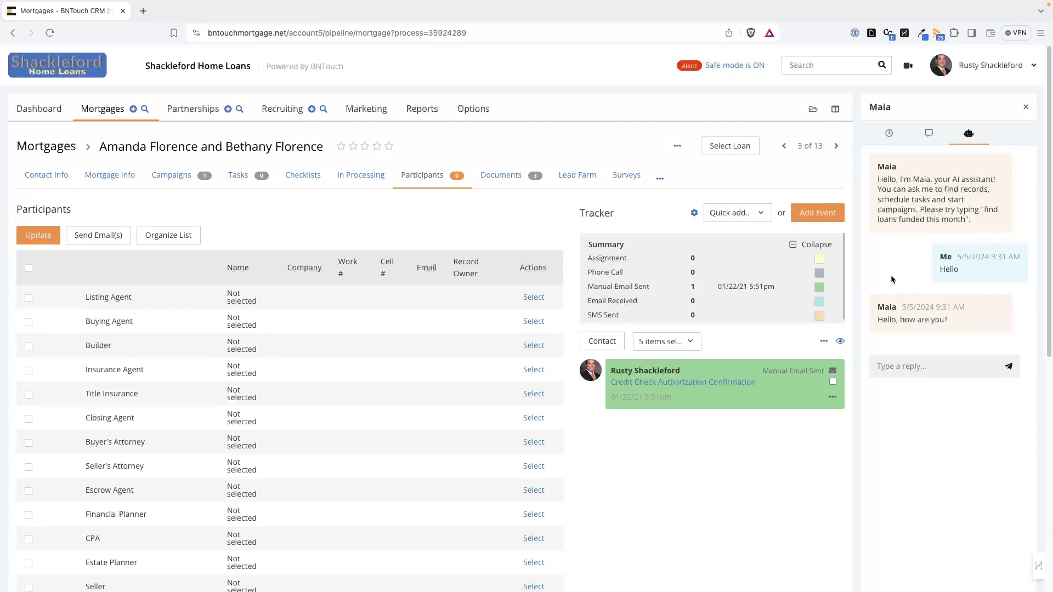
Read the unread SMS conversation, return to the SMS list, and check its additional options.
left_click(929, 135)
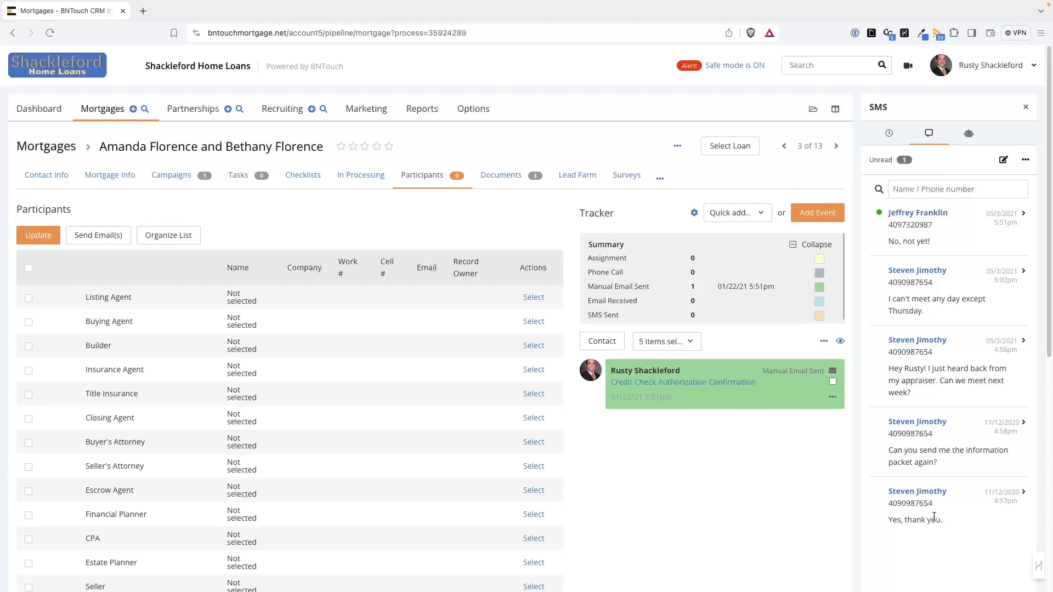
left_click(938, 189)
left_click(914, 215)
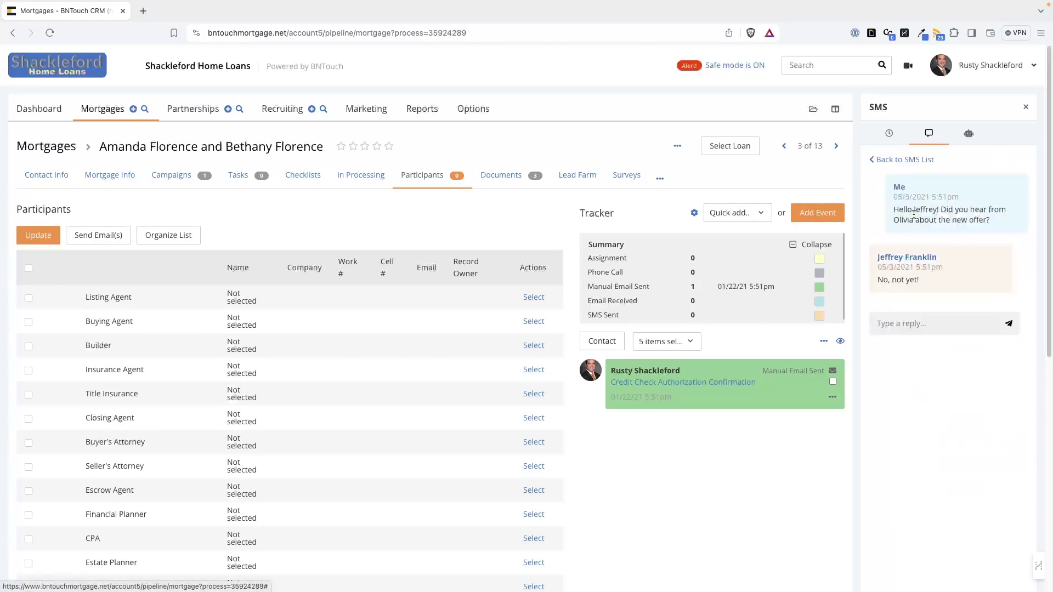
left_click(899, 163)
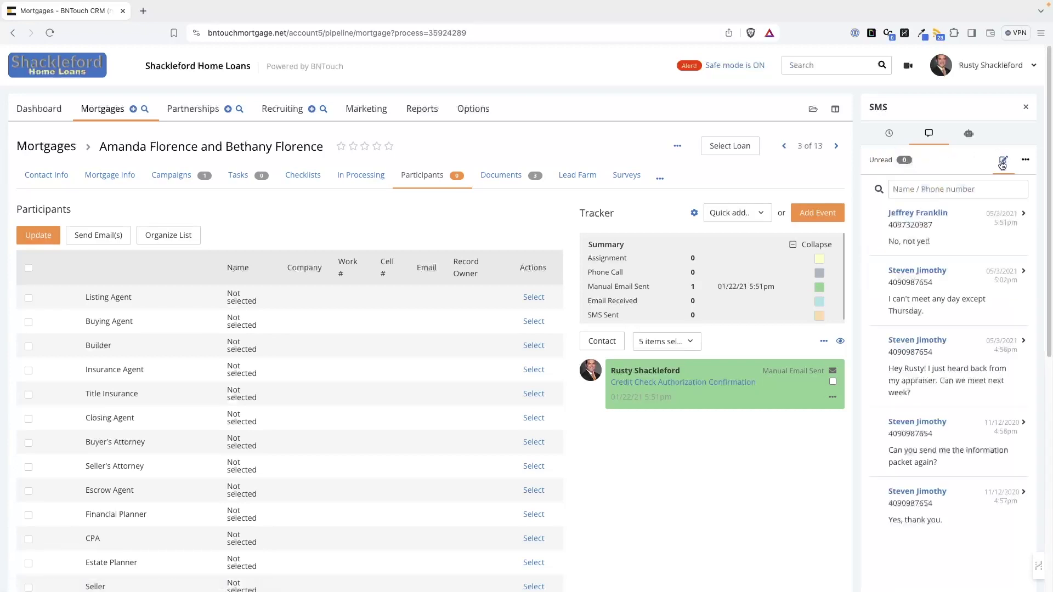
left_click(1025, 160)
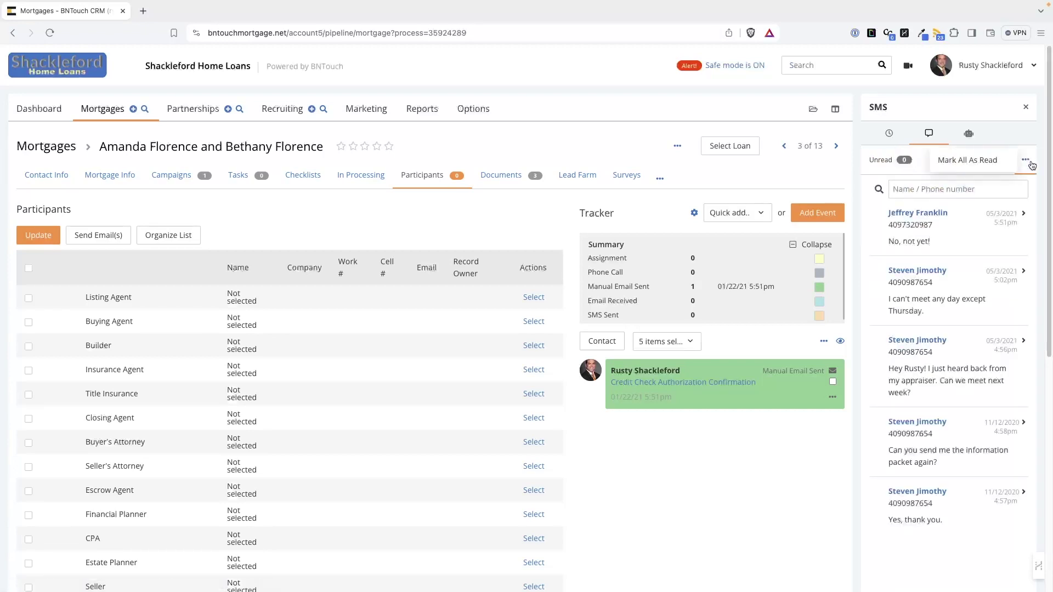
left_click(1031, 165)
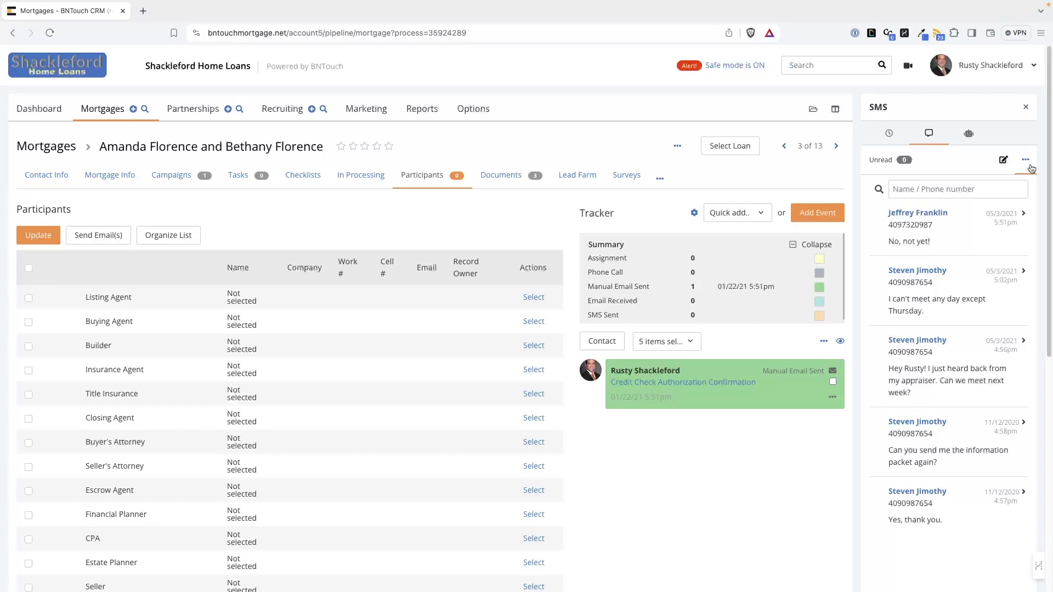
Close the SMS side panel and look over the record's tracker summary.
left_click(1026, 107)
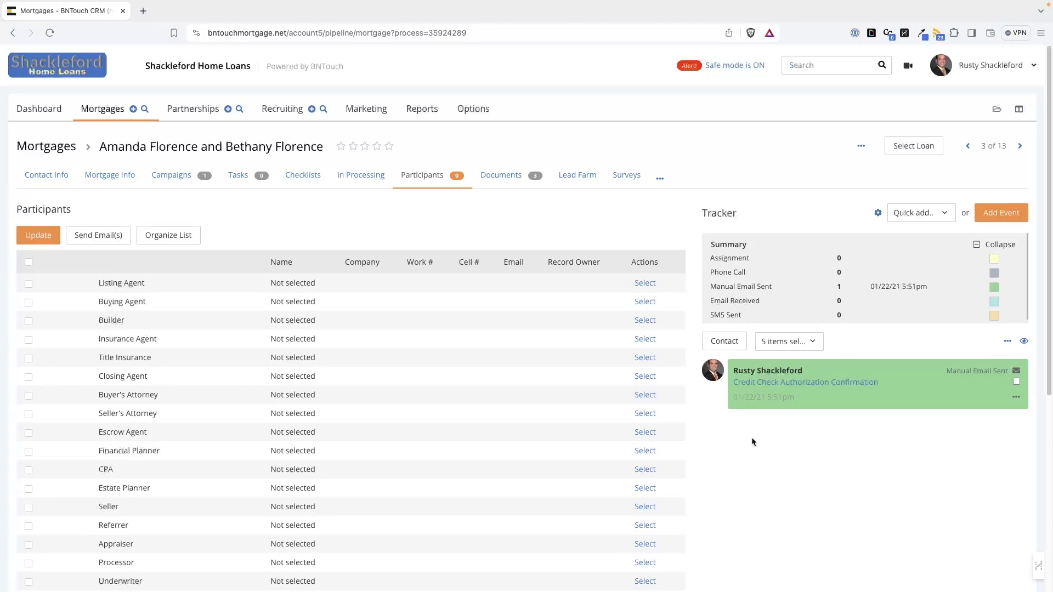
scroll(753, 442, "down", 1)
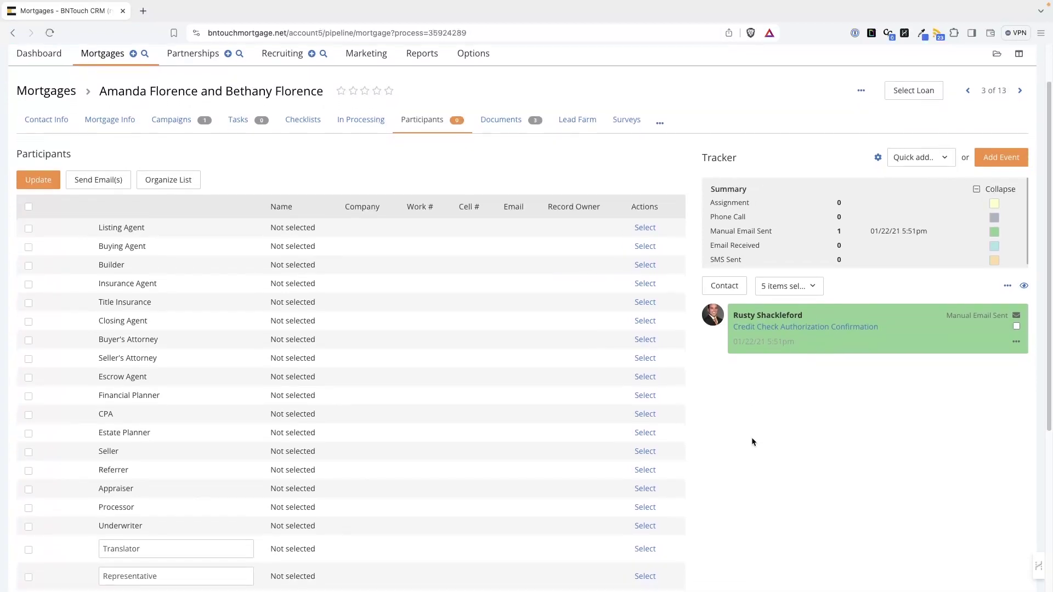
scroll(752, 441, "down", 1)
scroll(751, 441, "up", 2)
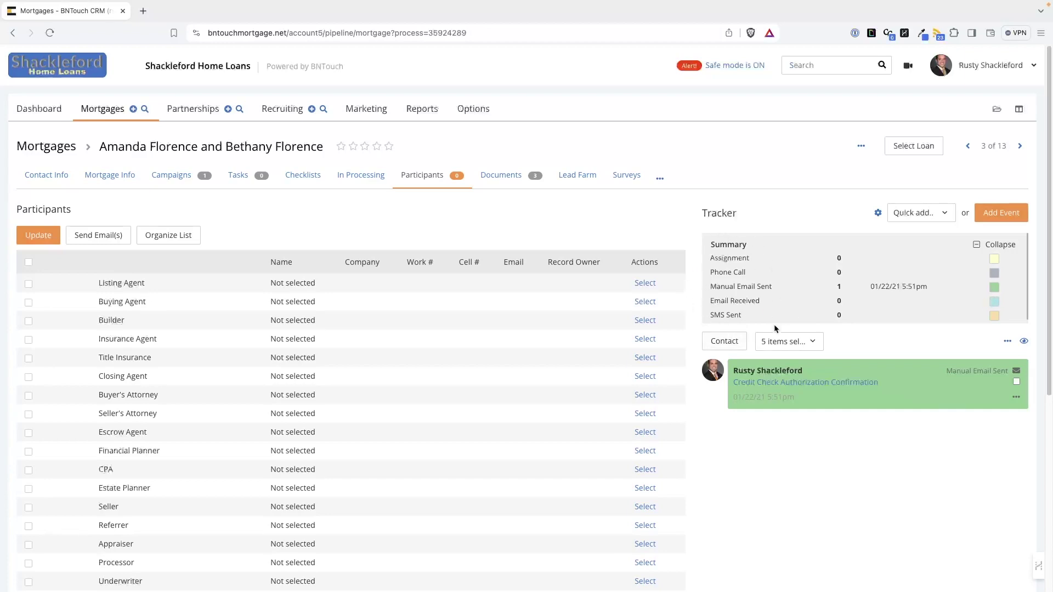
scroll(785, 316, "down", 1)
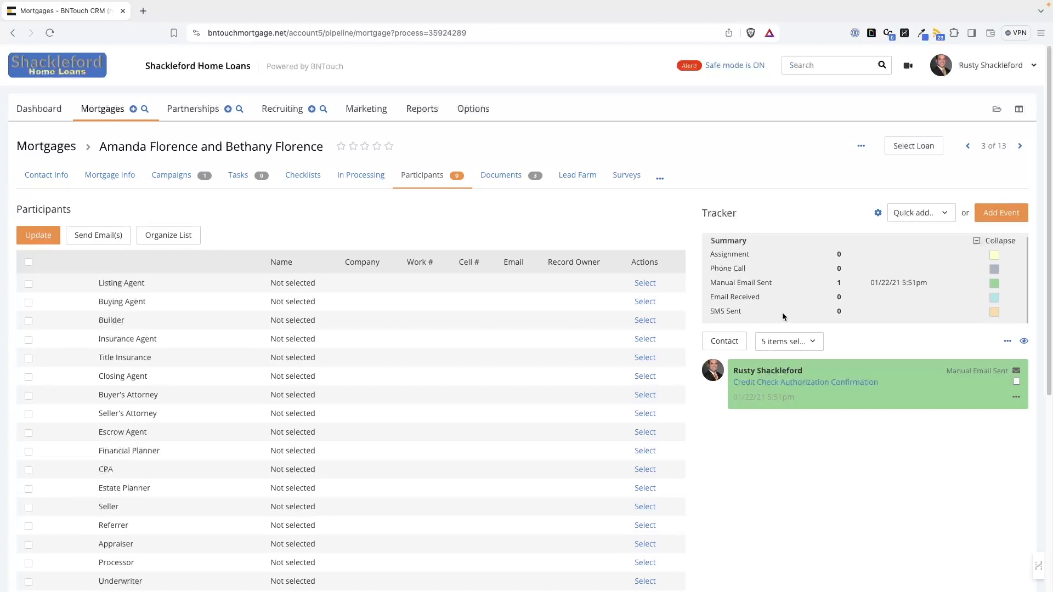
left_click(927, 218)
left_click(928, 218)
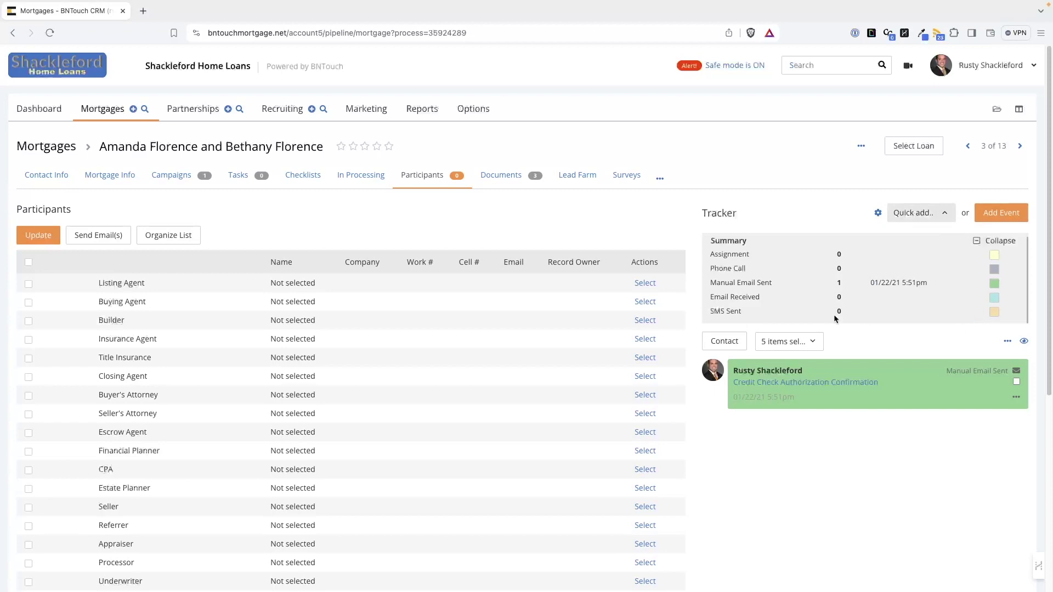
Add Campaign to the event types shown in the tracker and check the tracker summary.
left_click(790, 341)
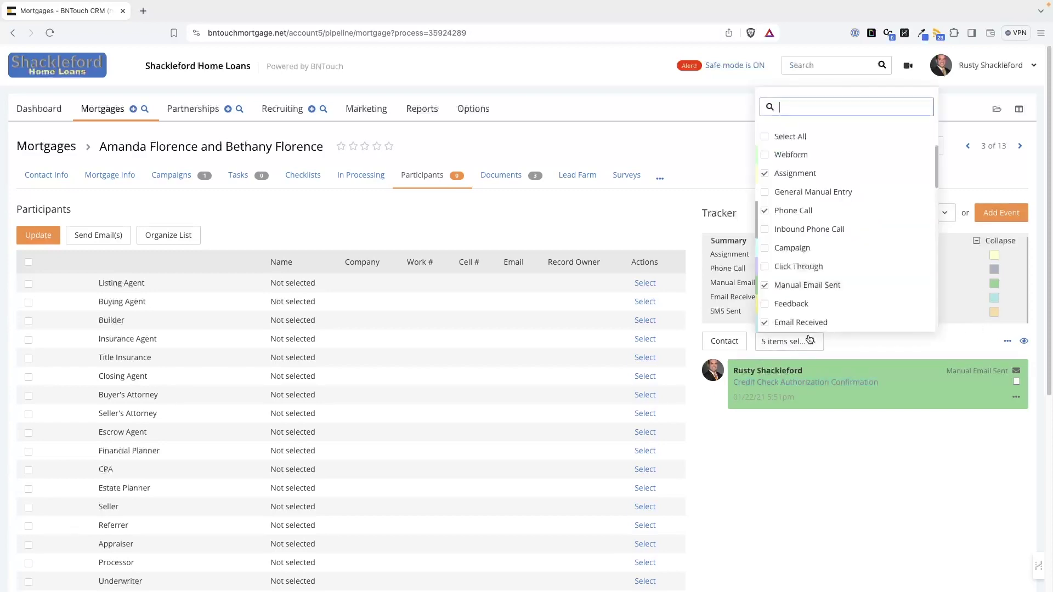
left_click(765, 247)
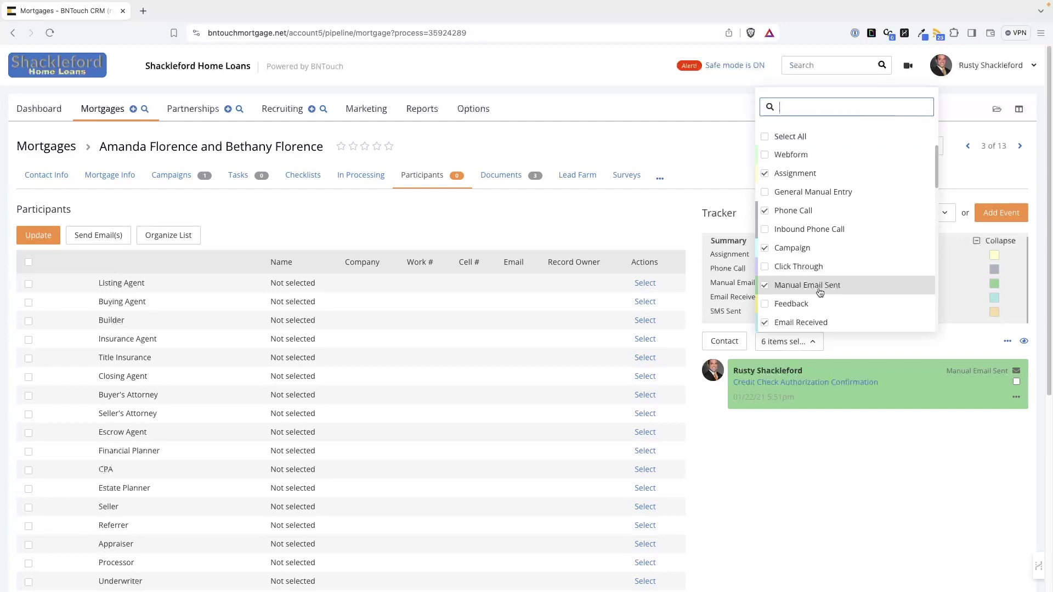
scroll(817, 281, "down", 1)
left_click(984, 279)
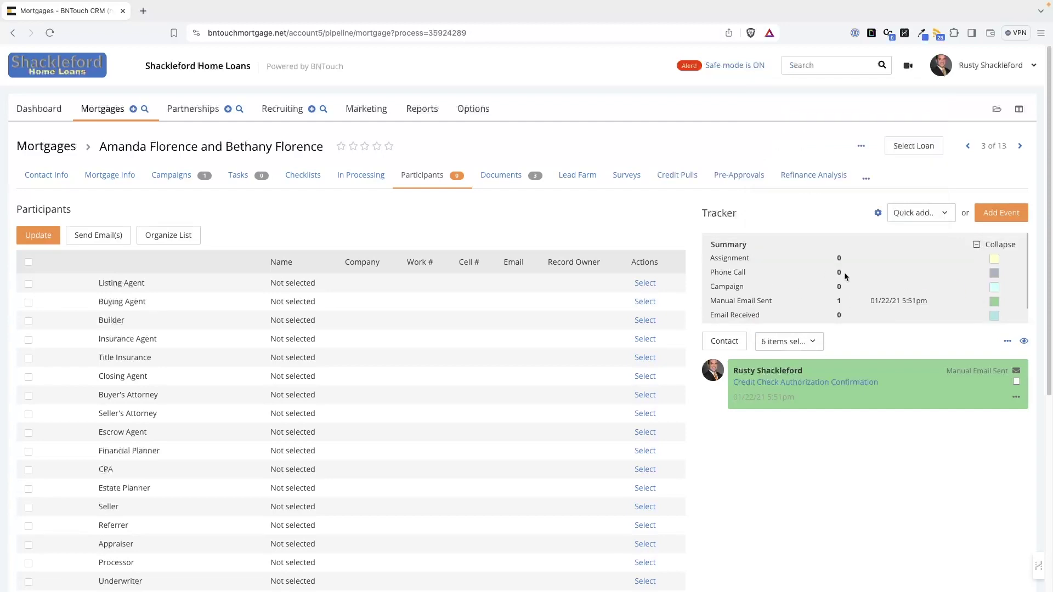
scroll(850, 277, "down", 1)
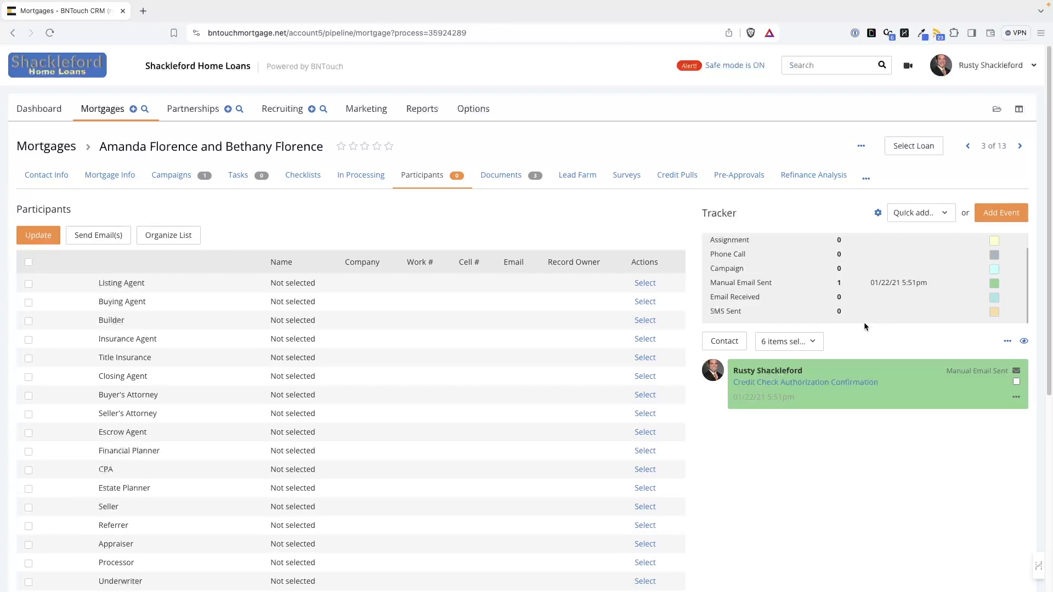
Quick-add a No Answer event to the record's tracker.
left_click(925, 214)
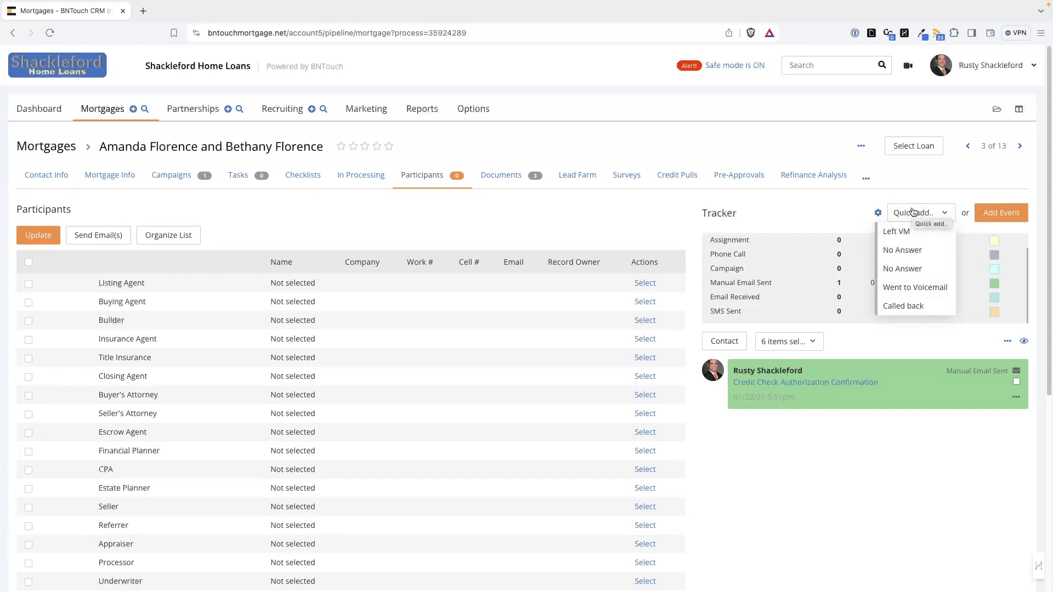
left_click(918, 252)
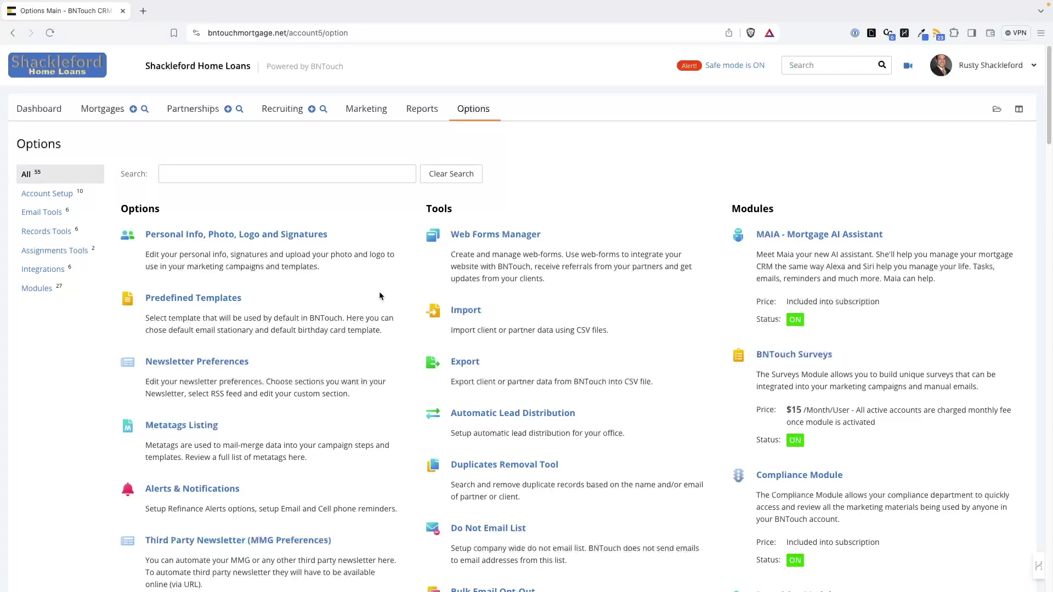
Open the account-wide Tracker Options and review the event types and their colors.
scroll(371, 328, "down", 8)
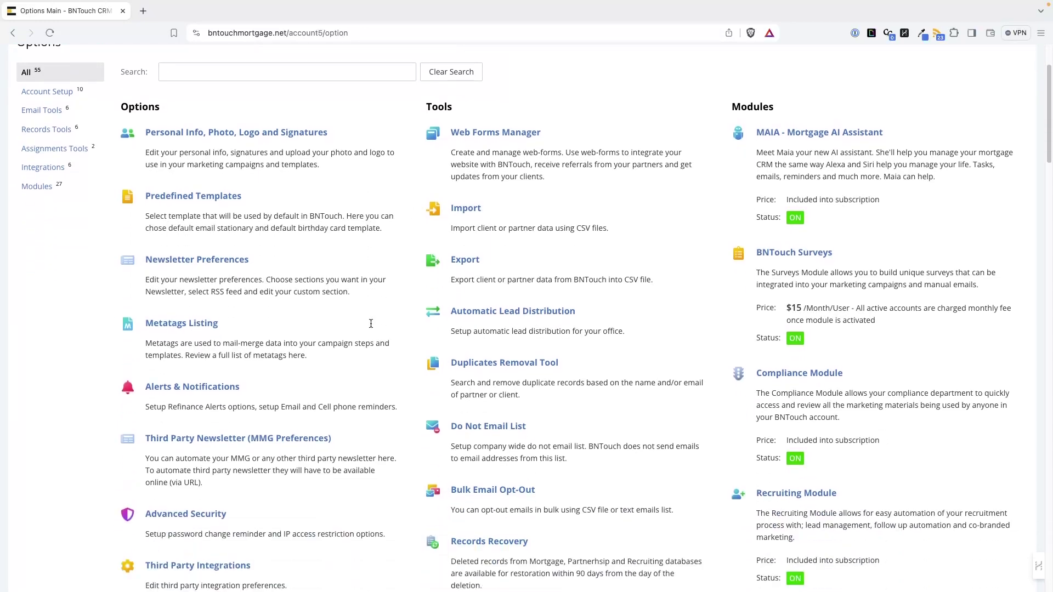
scroll(349, 326, "down", 2)
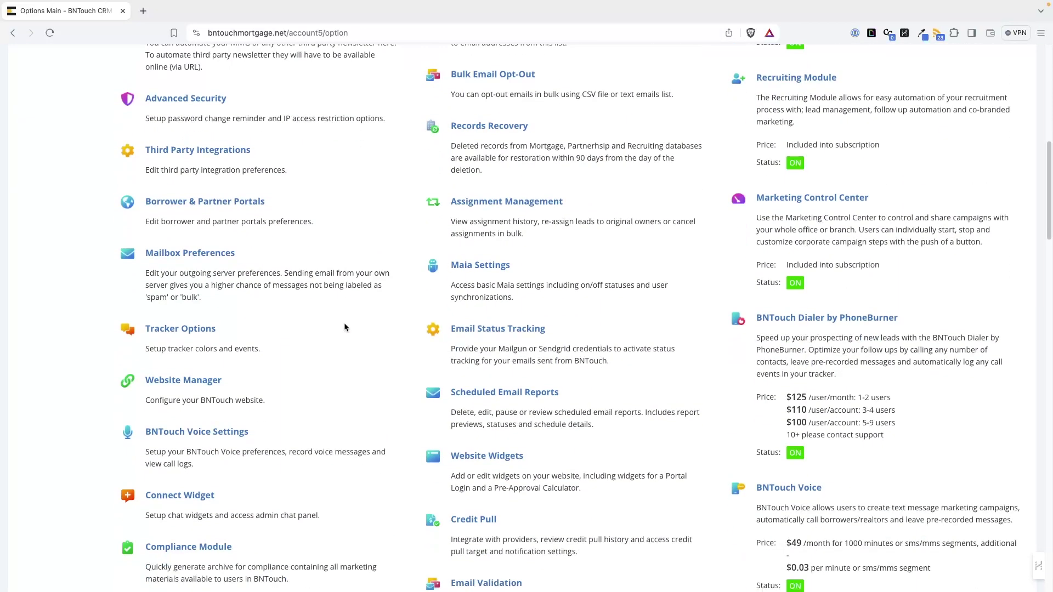
left_click(178, 330)
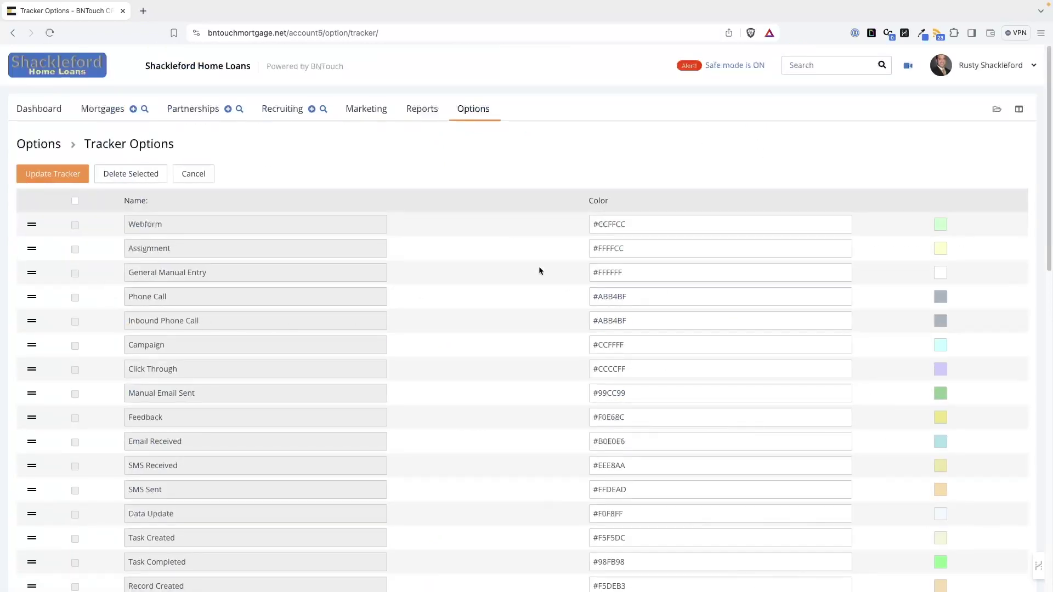
scroll(939, 316, "down", 15)
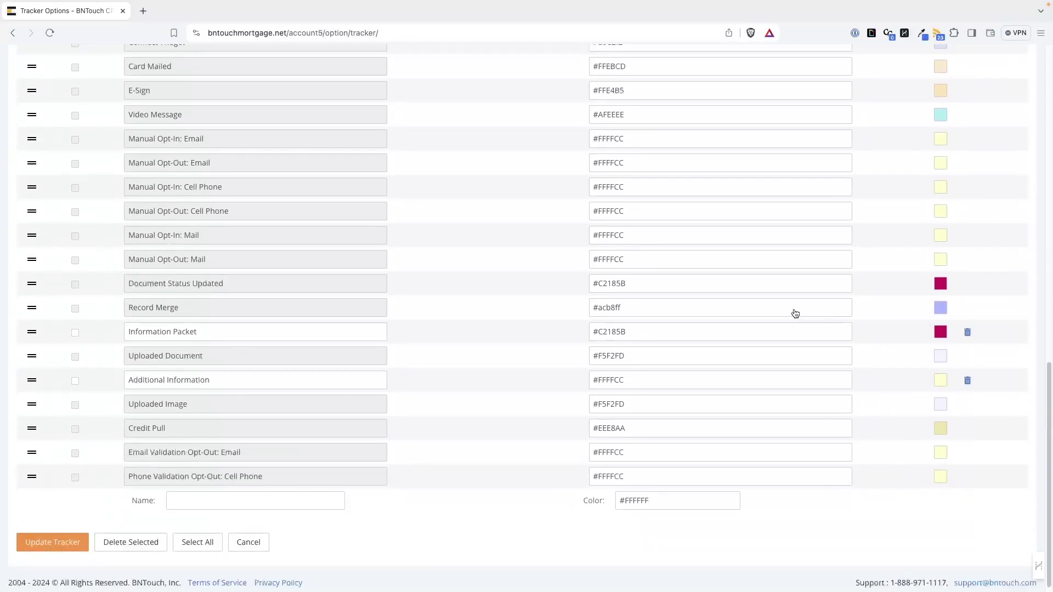
scroll(490, 323, "up", 10)
scroll(490, 325, "up", 5)
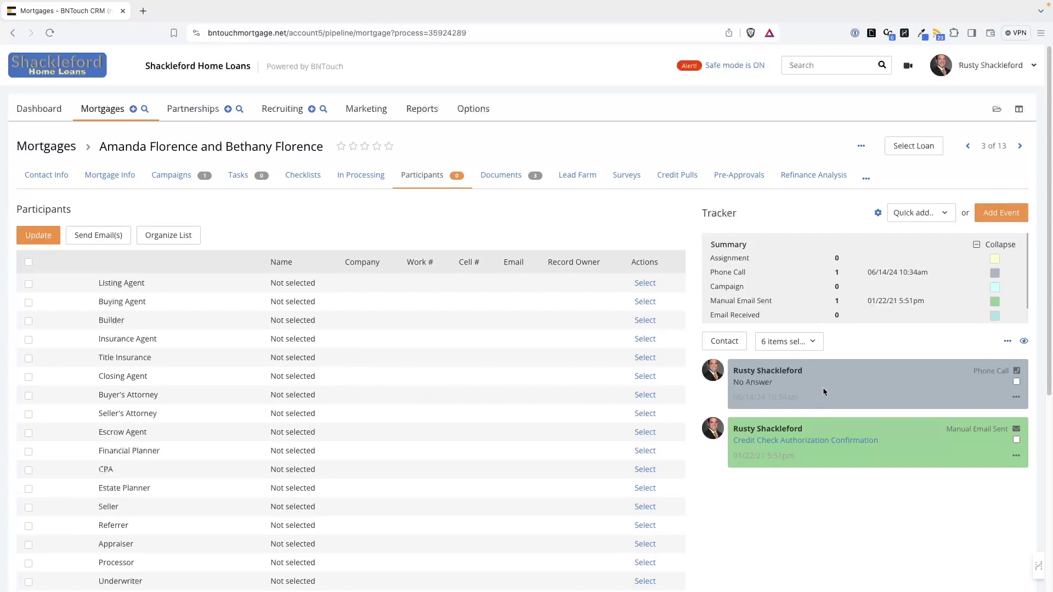
Start a new tracker event of type Information Packet with the description "Scanned image" and check the file attachment option without attaching anything.
left_click(999, 215)
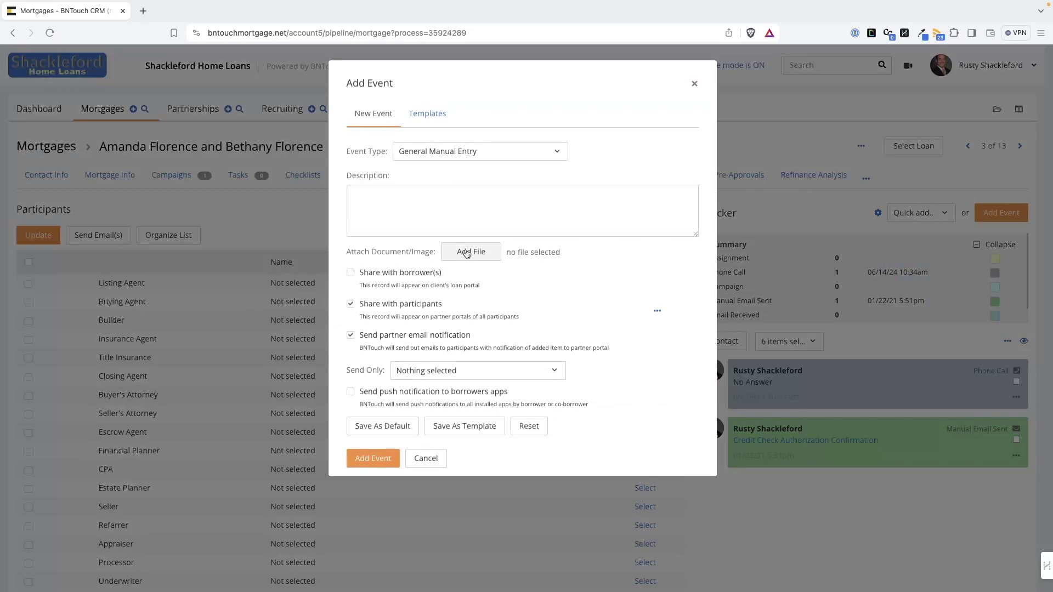
left_click(543, 149)
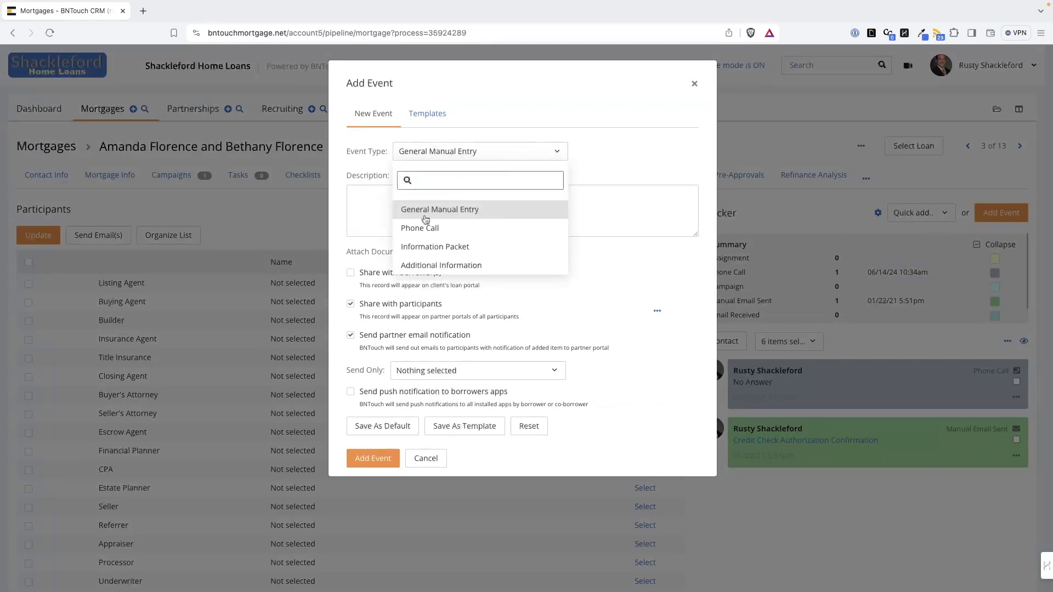
left_click(423, 245)
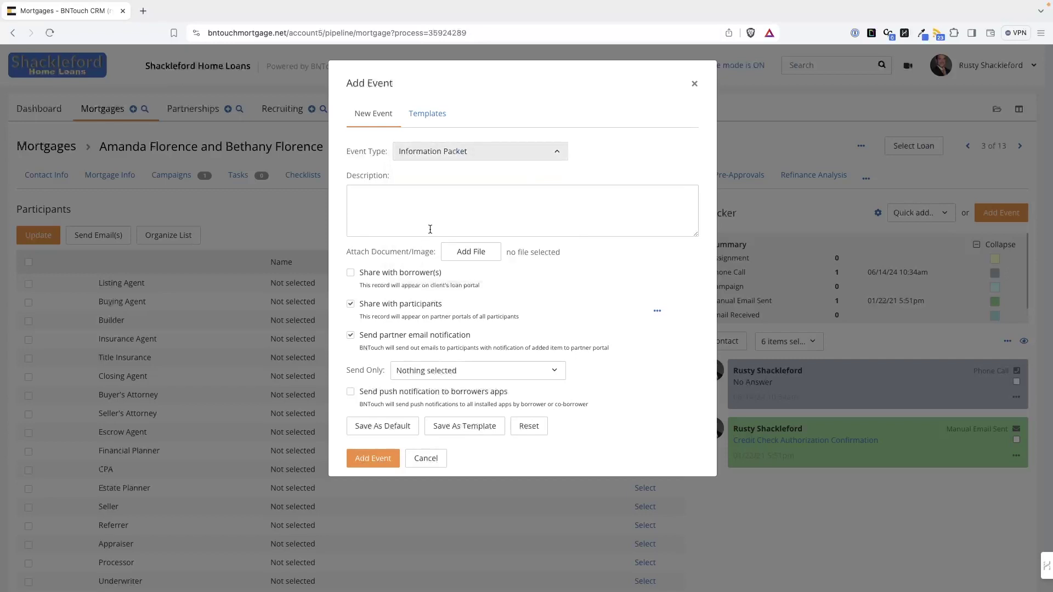
left_click(458, 209)
type("Scan")
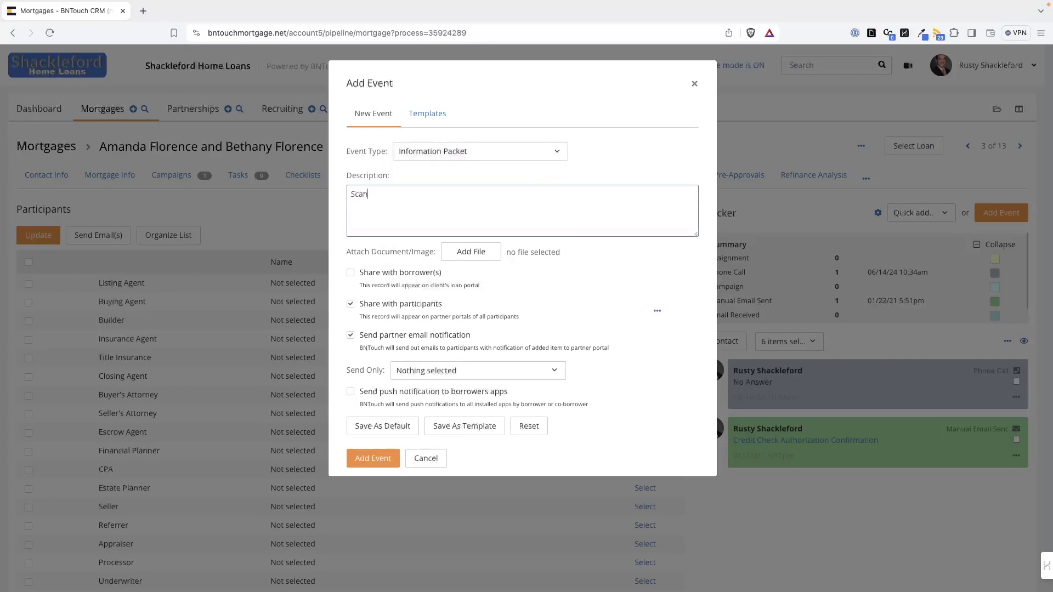
type("ned image")
left_click(482, 258)
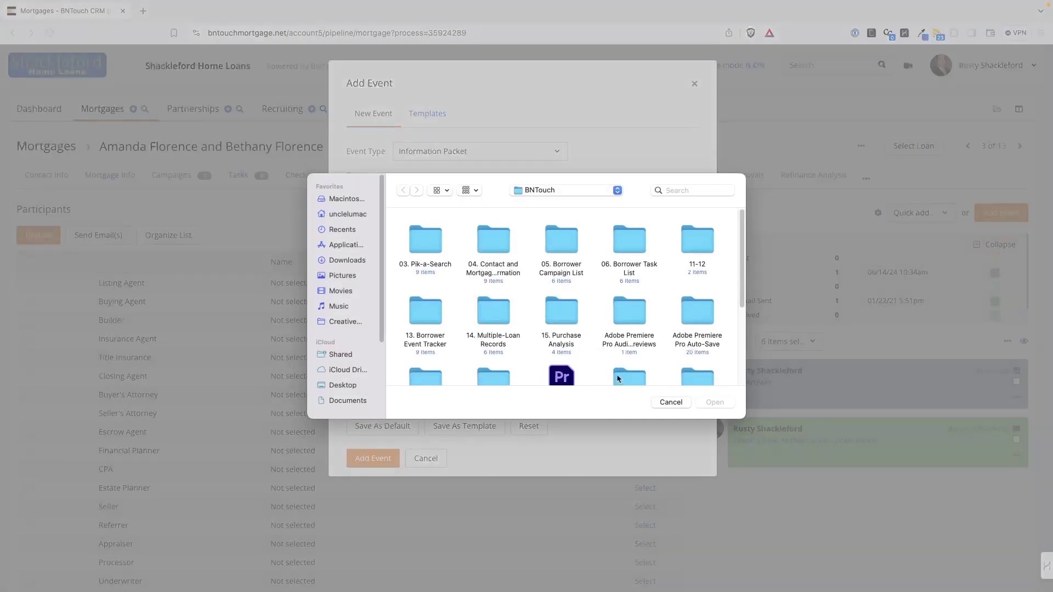
left_click(662, 404)
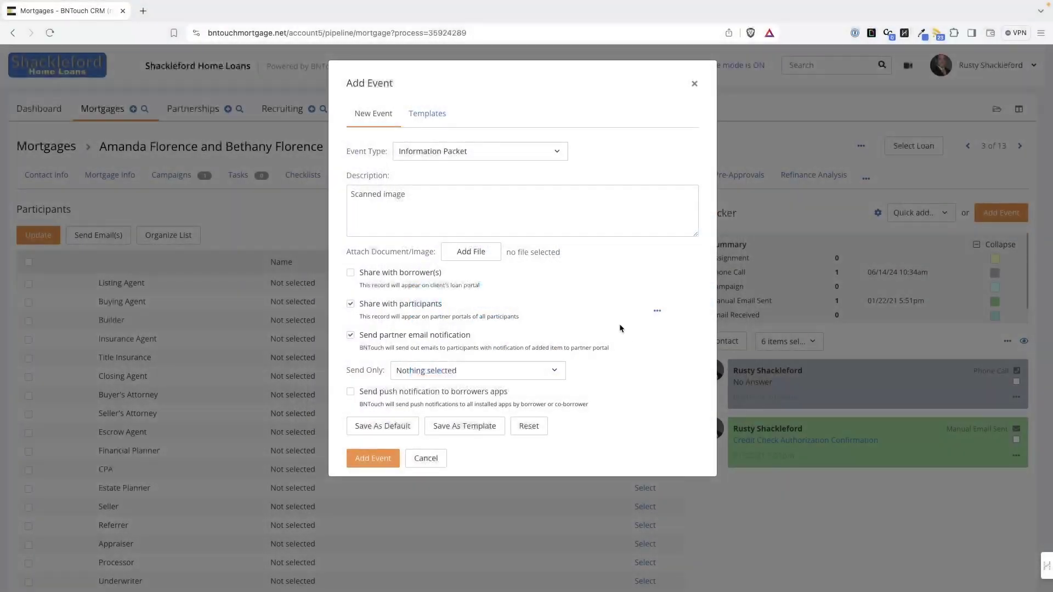
Share the event with Borrower 1 and enable the borrower email notification.
left_click(350, 274)
left_click(351, 274)
left_click(351, 274)
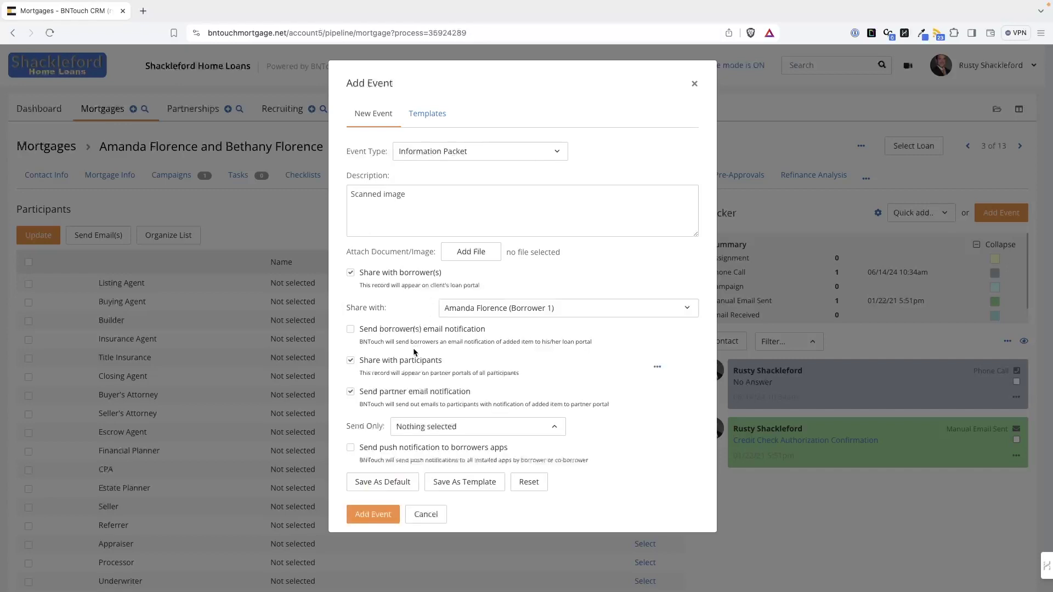
left_click(489, 312)
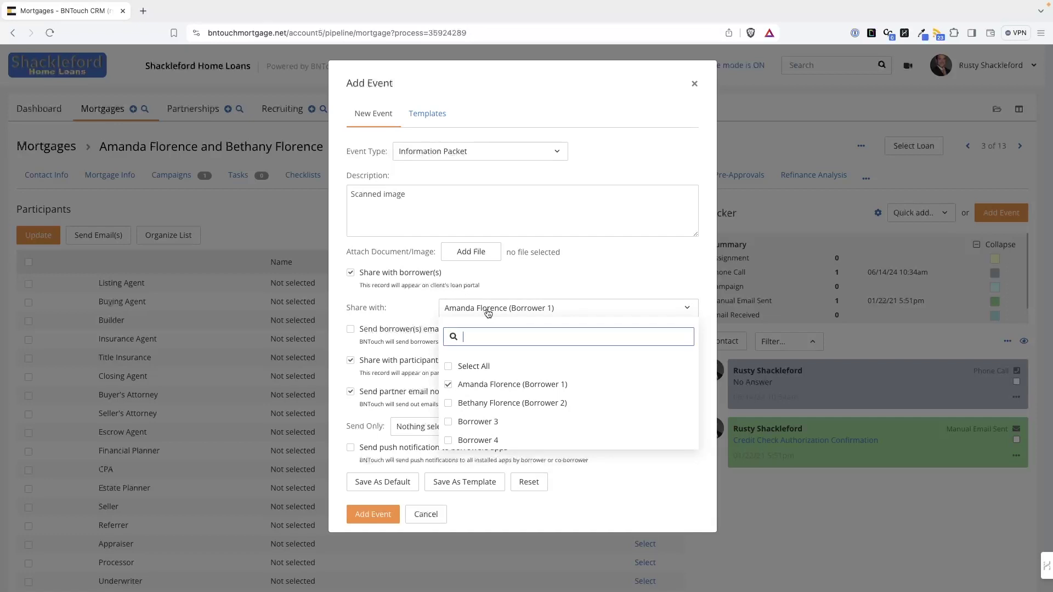
left_click(488, 309)
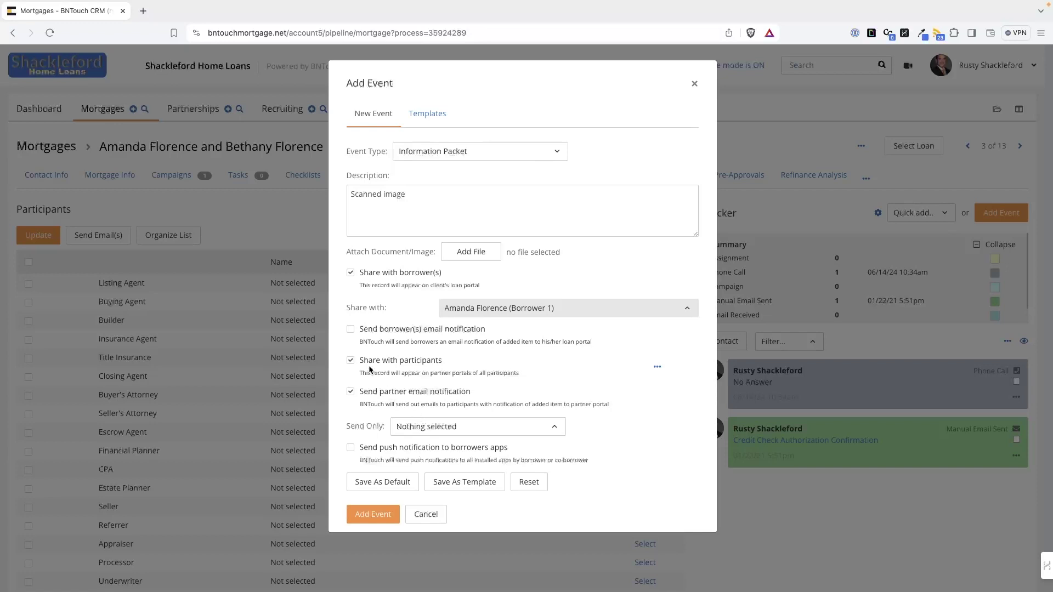
left_click(351, 331)
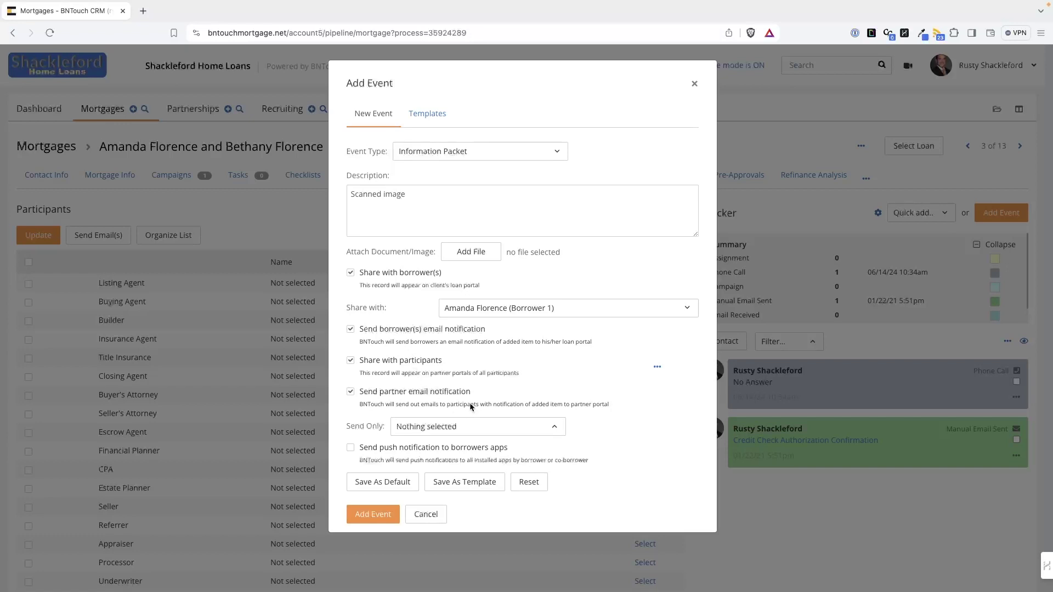
Check which participant roles the event can be restricted to, leave none selected, and add the event.
left_click(657, 369)
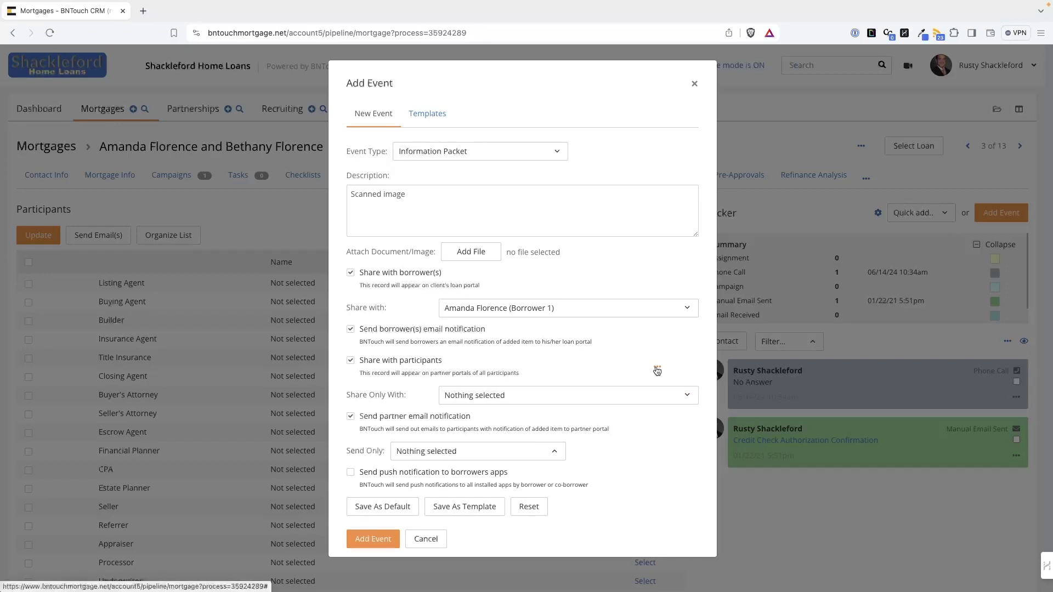
left_click(567, 397)
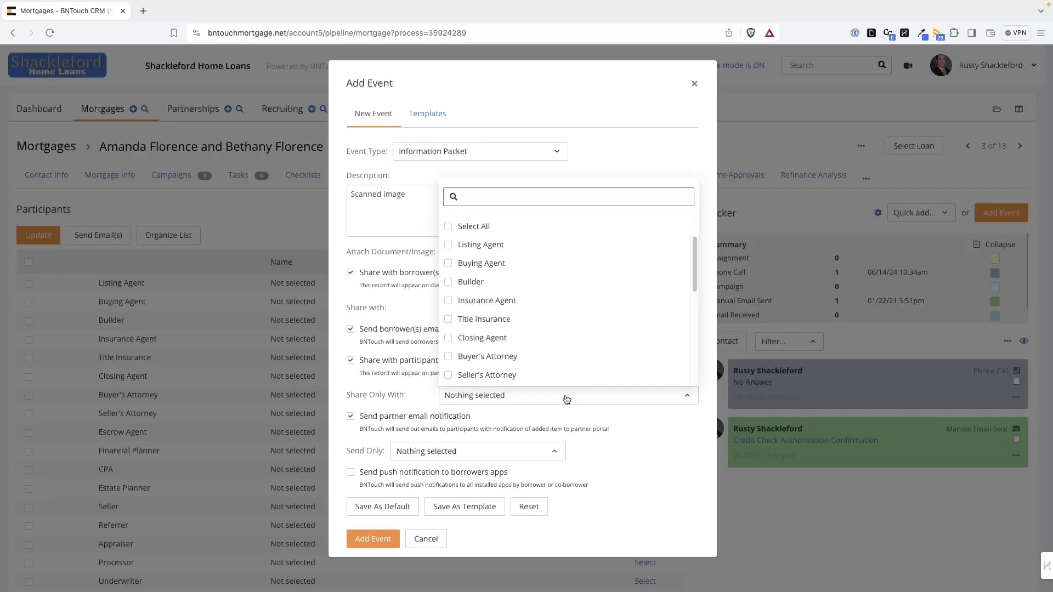
left_click(566, 397)
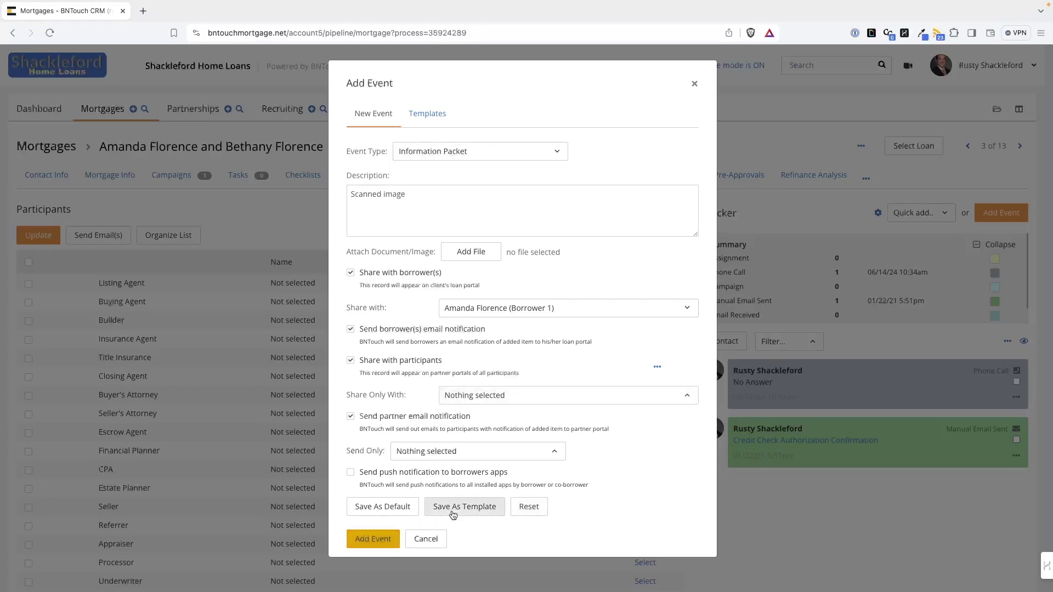
left_click(378, 540)
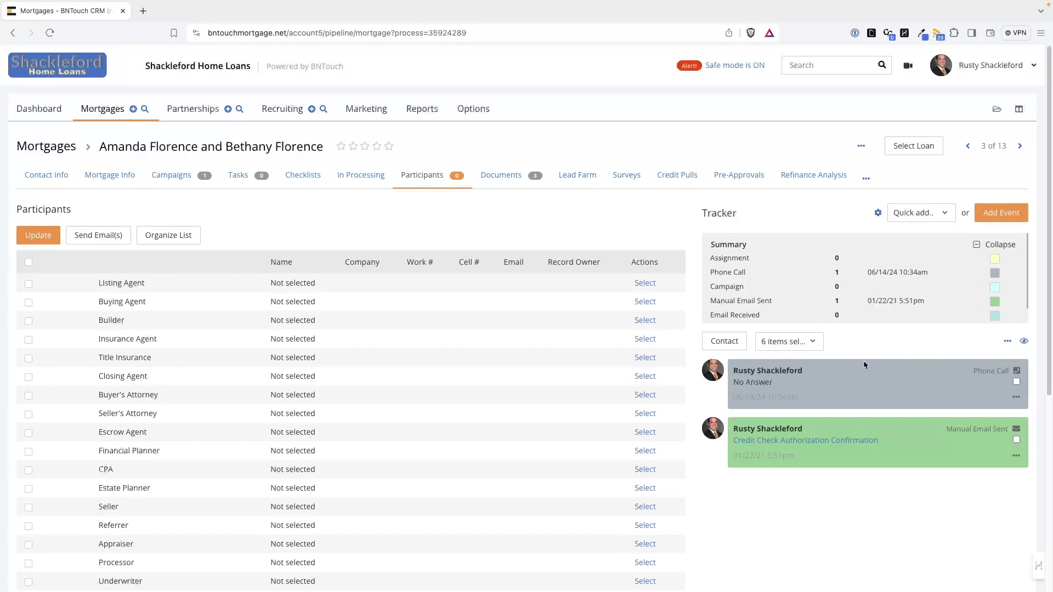
Look over the tracker's contact options and the account menu.
left_click(510, 175)
left_click(725, 342)
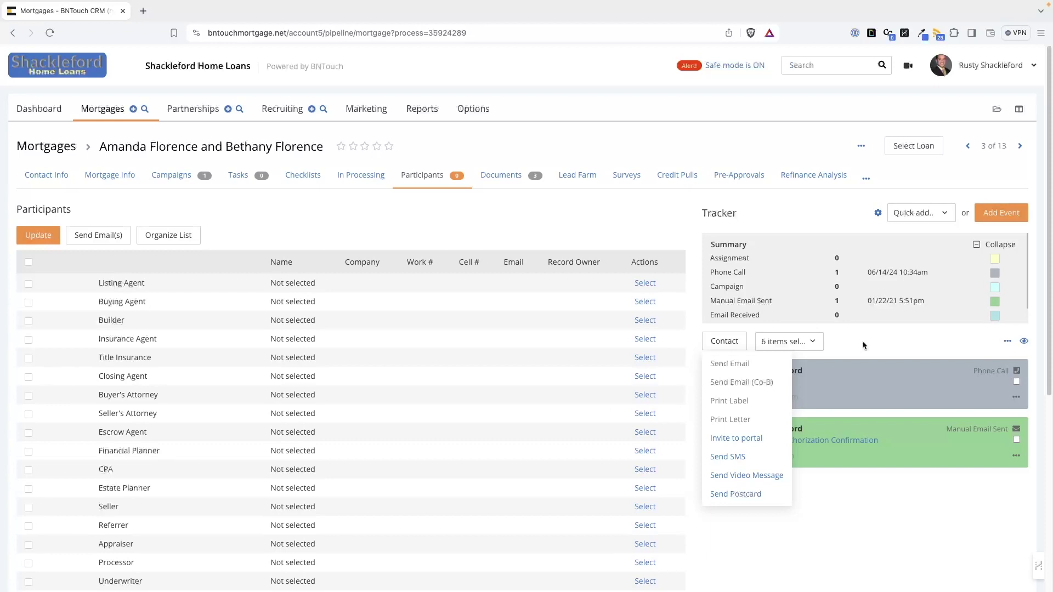
left_click(990, 65)
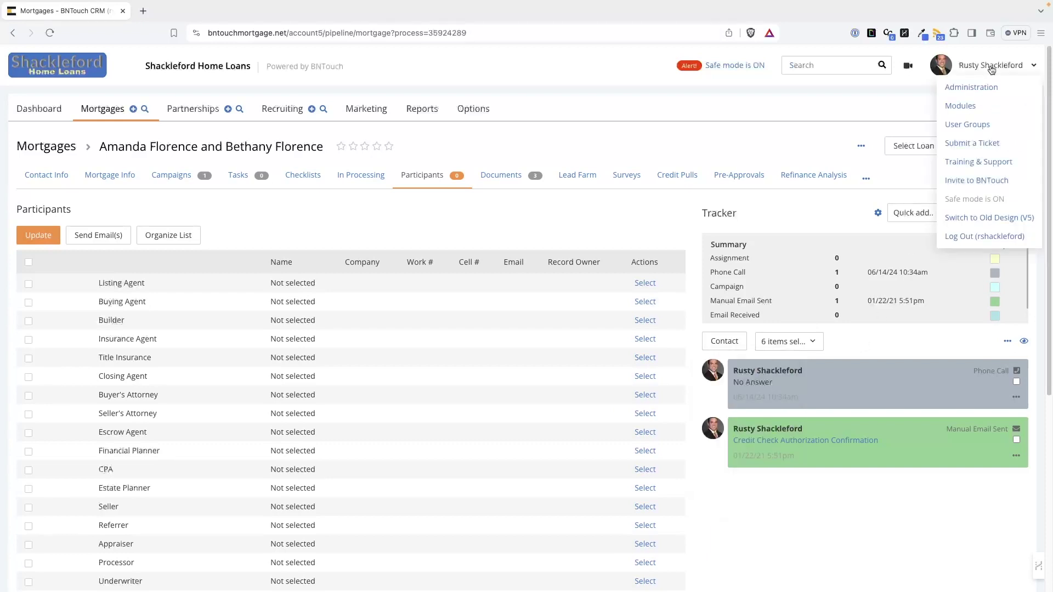
left_click(990, 67)
Check the quick-add entries and add a General Manual Entry quick-add template with the text "Went to Voicemail".
left_click(931, 212)
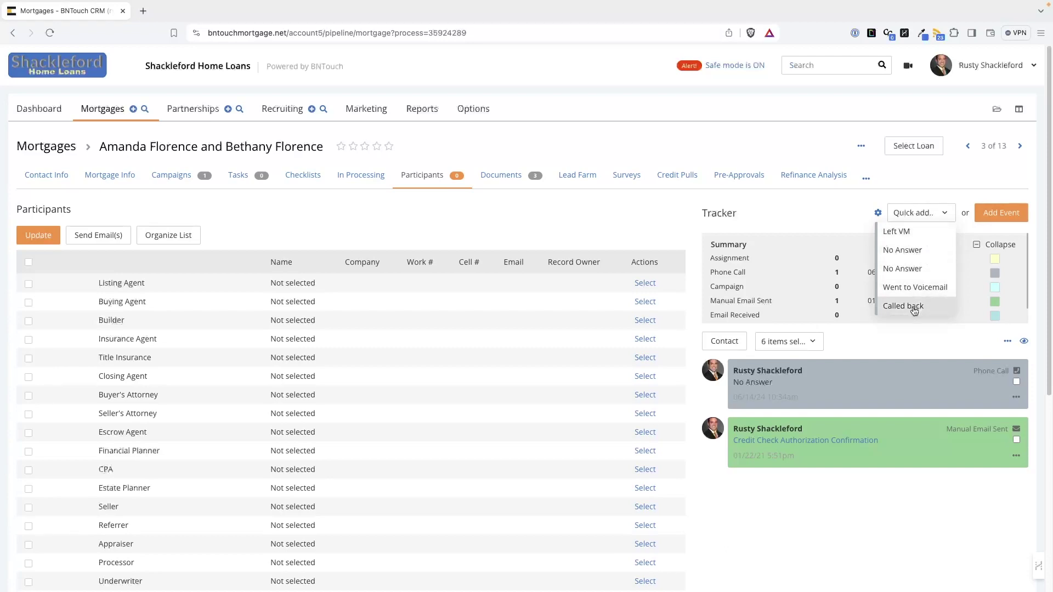
left_click(876, 213)
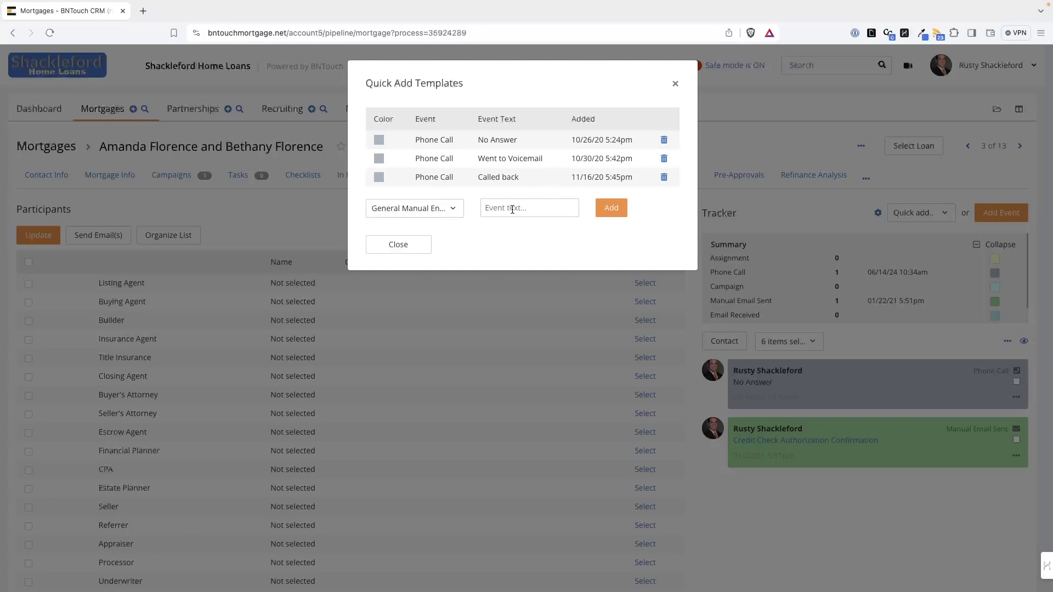
left_click(450, 215)
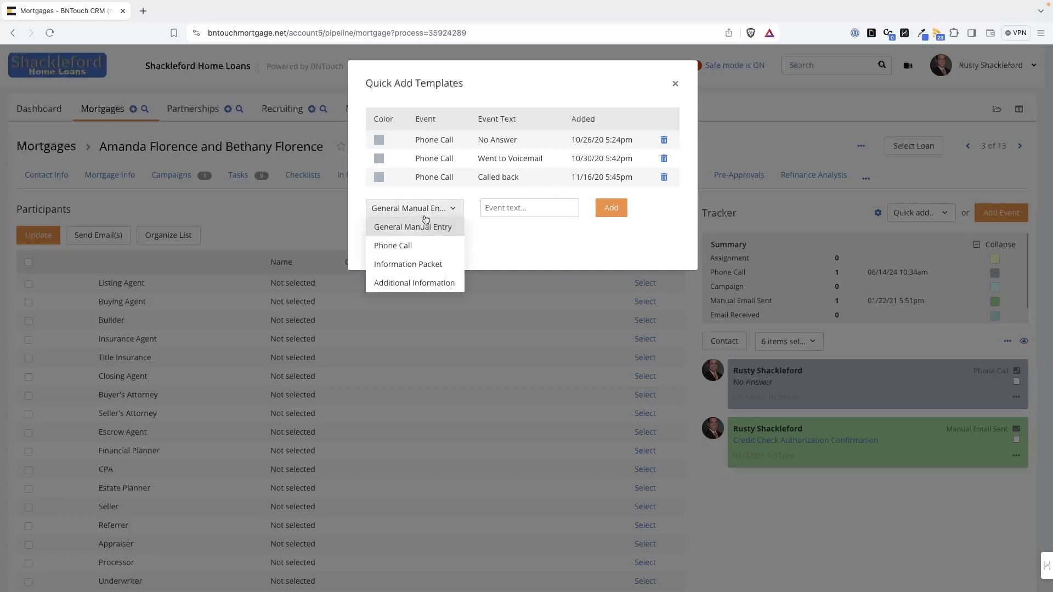
left_click(533, 207)
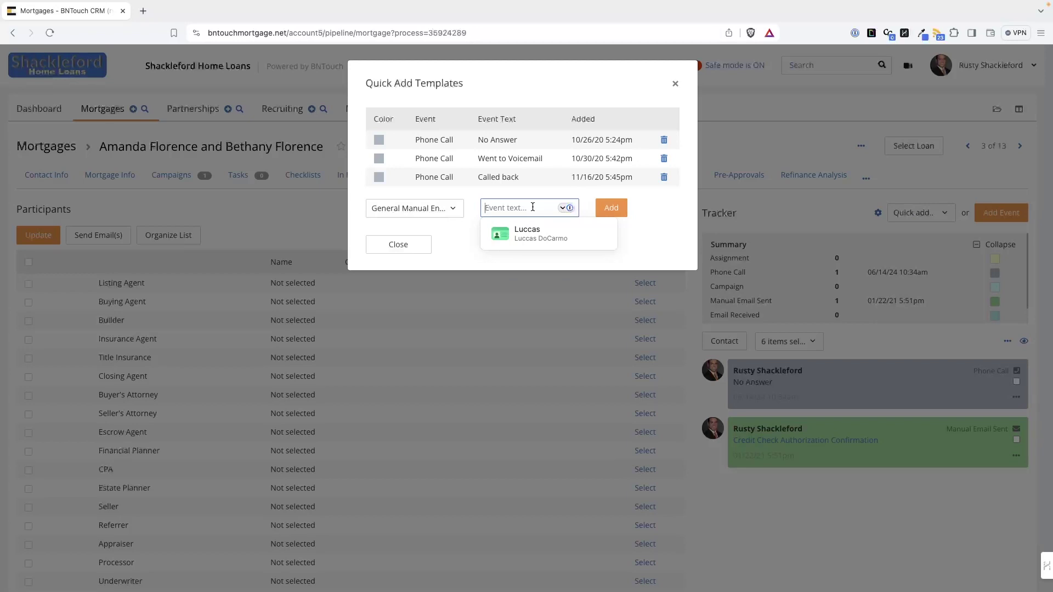
type("Went to ")
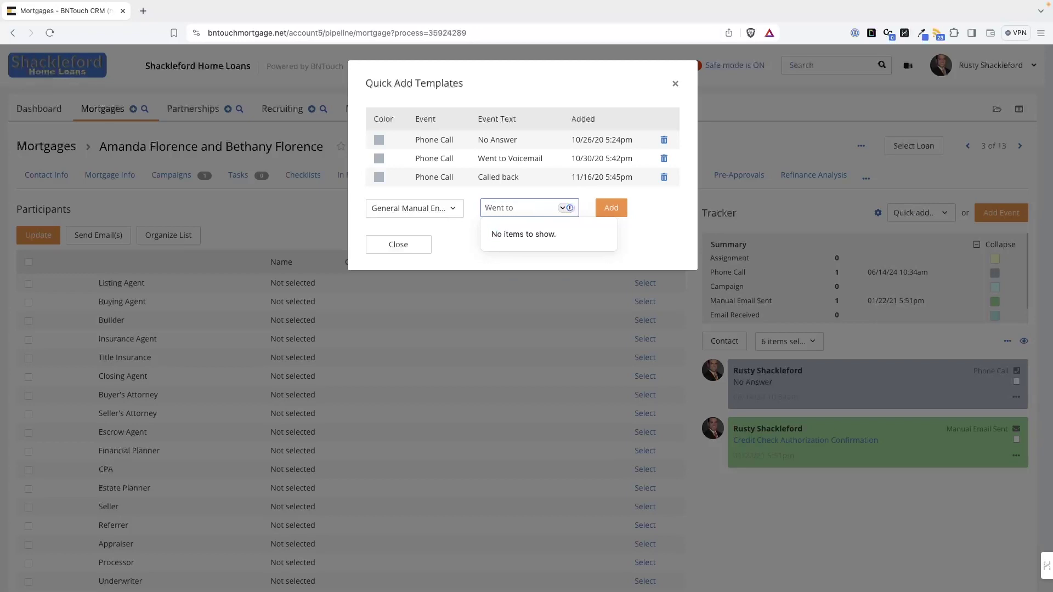
type("Voicemail")
left_click(612, 208)
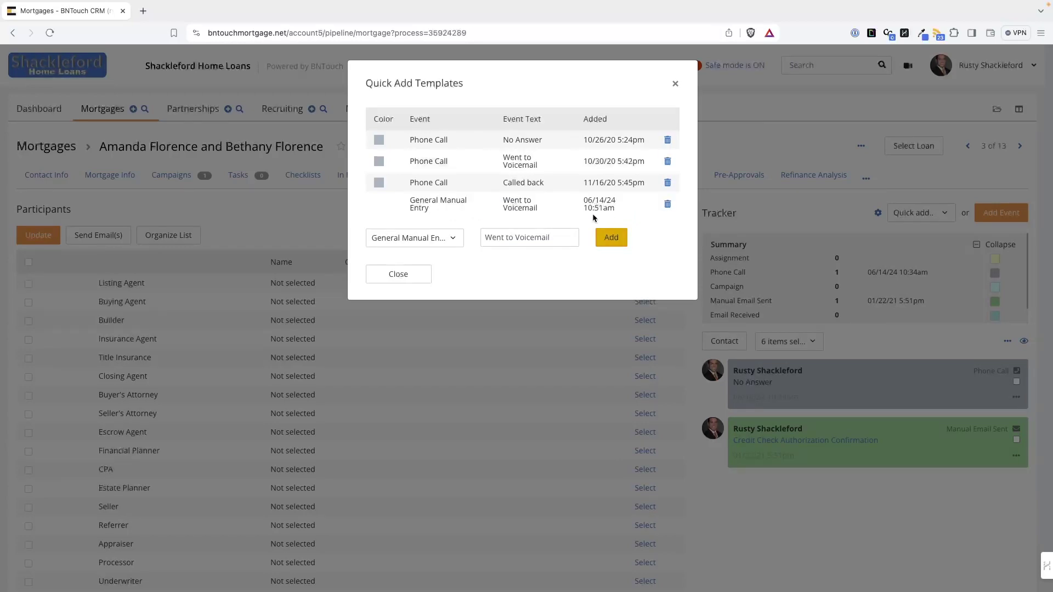
left_click(401, 273)
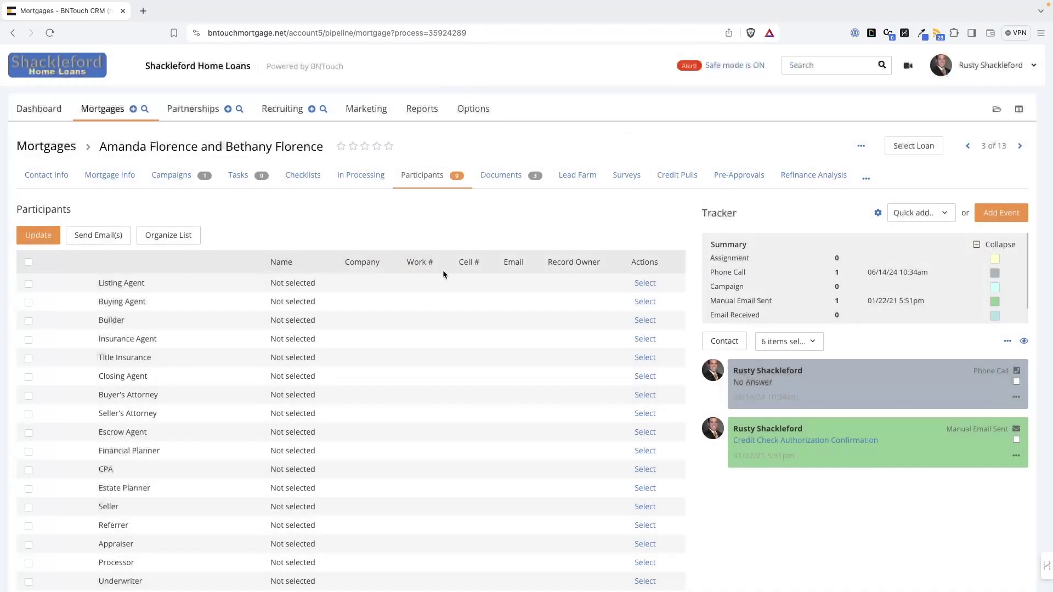
Check the updated quick-add entries and the bulk actions available for tracker events.
left_click(921, 213)
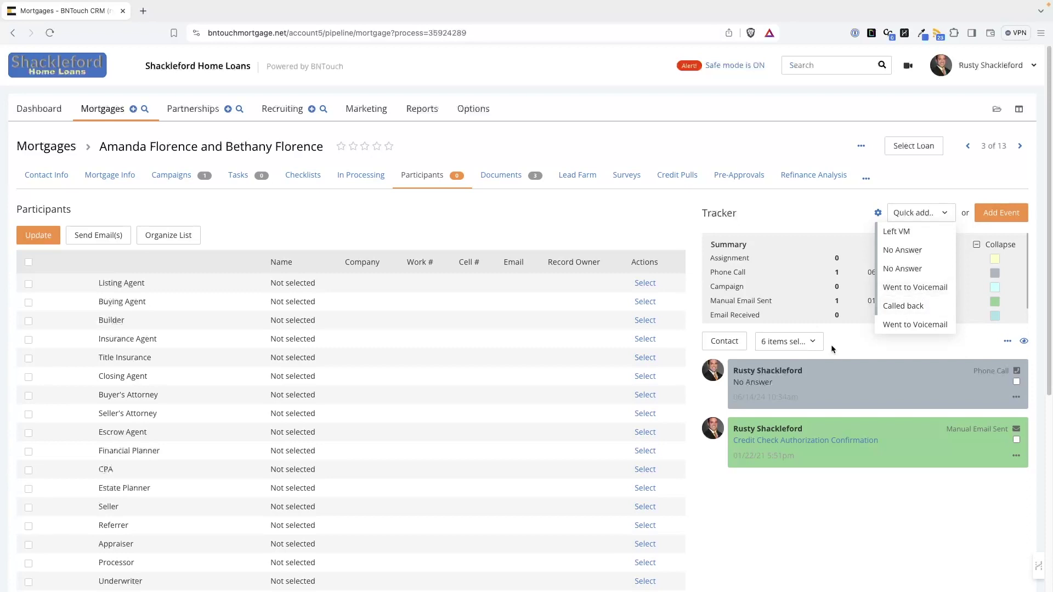
left_click(1008, 342)
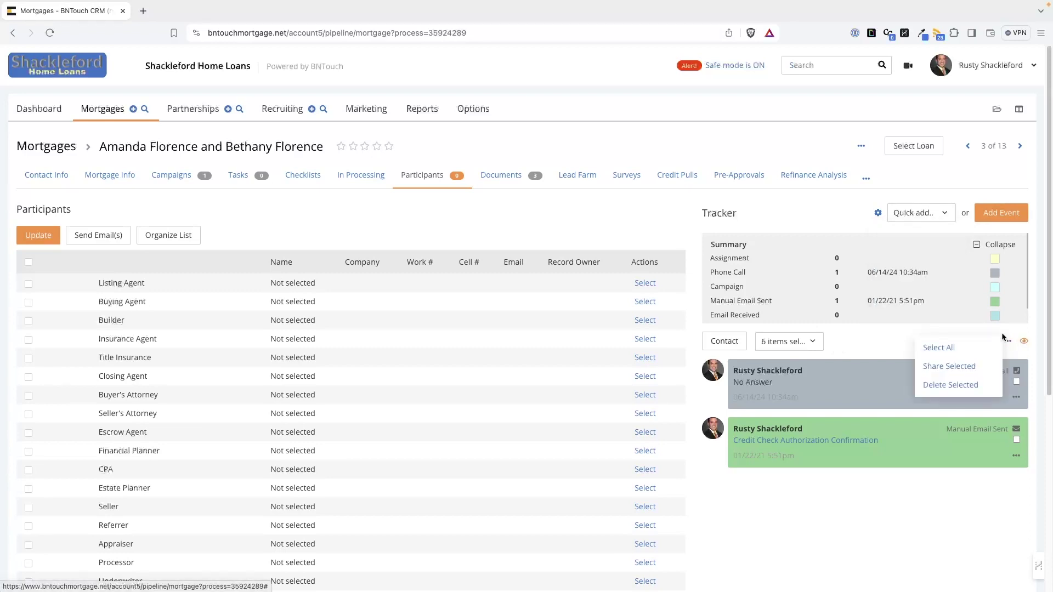
left_click(870, 339)
Review the full list of event types in the tracker filter.
left_click(808, 338)
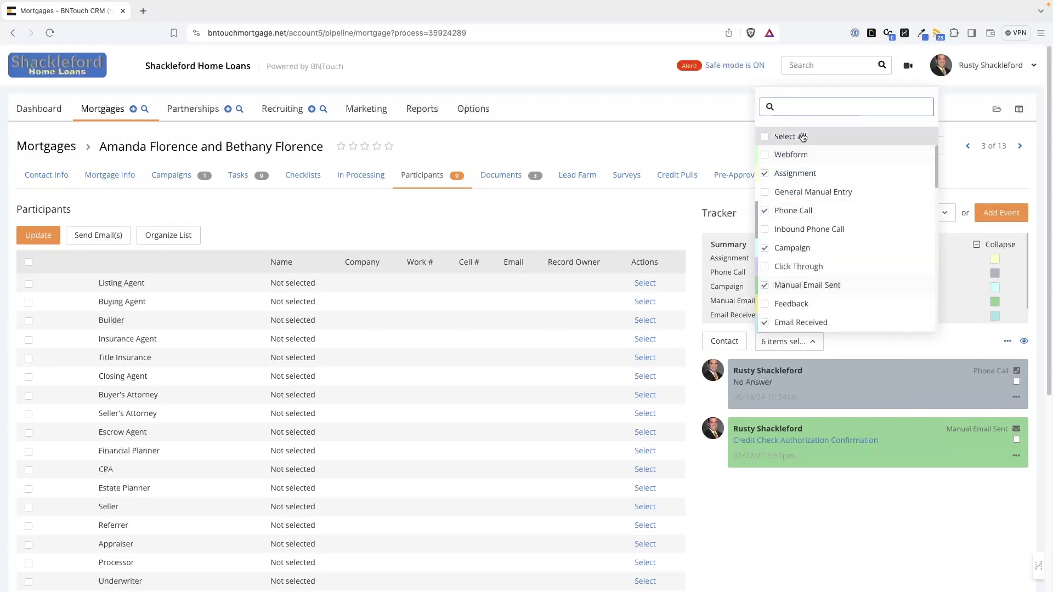
scroll(824, 308, "down", 6)
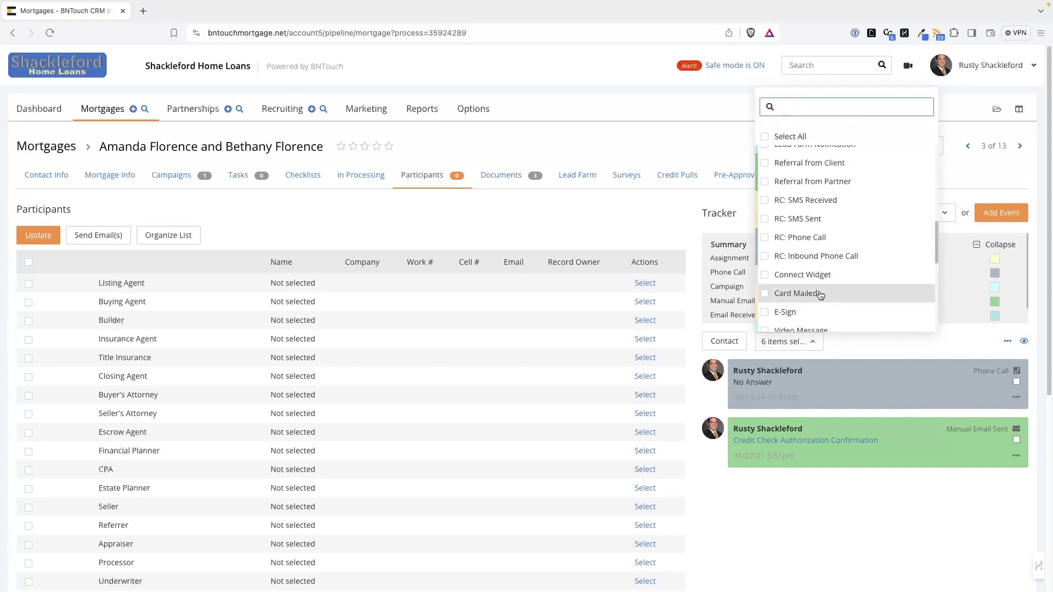
scroll(820, 295, "down", 3)
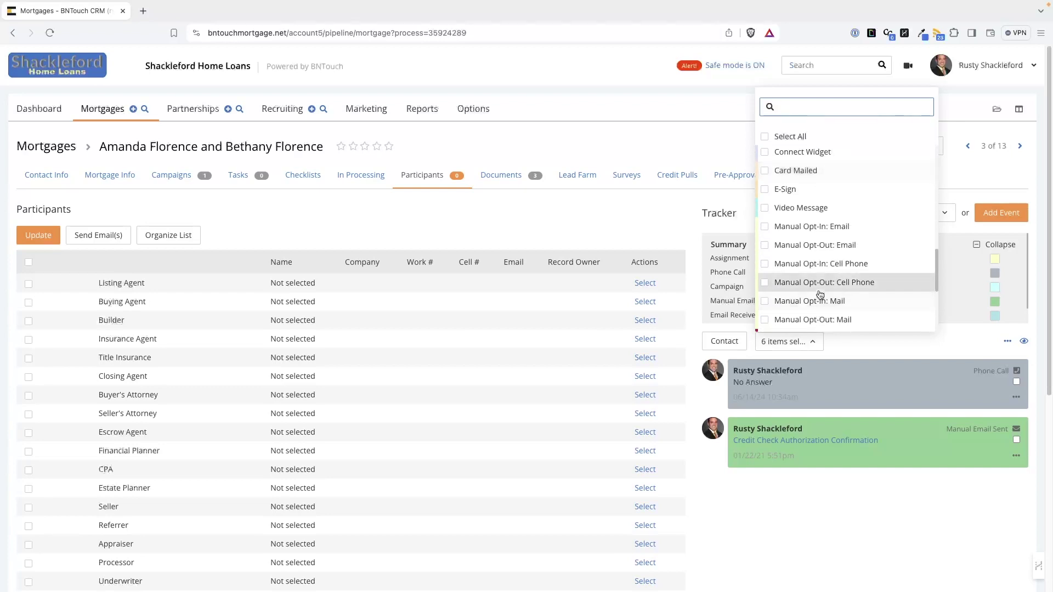
scroll(820, 295, "down", 4)
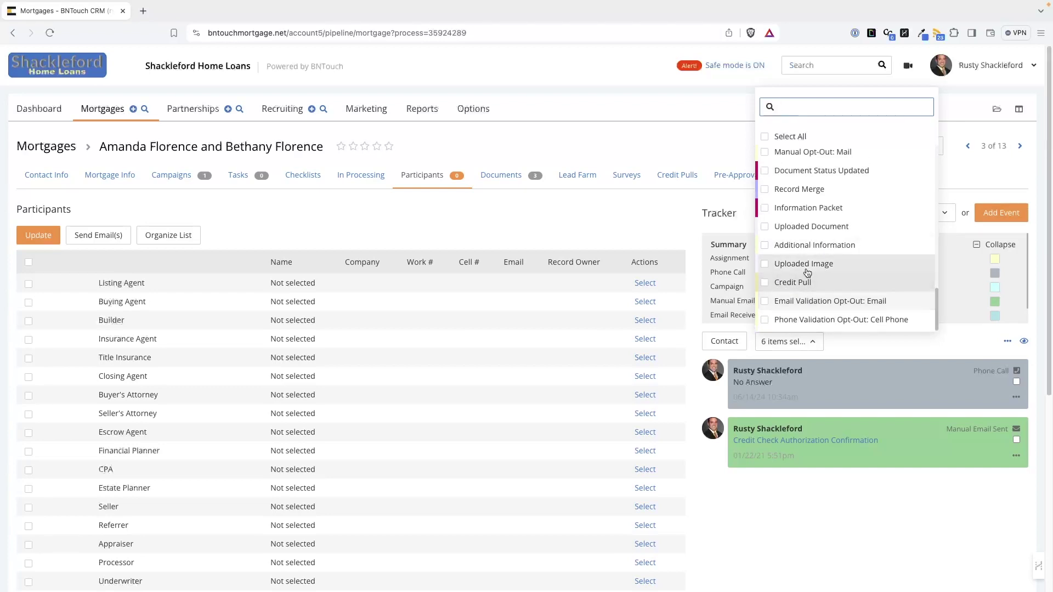
scroll(806, 272, "up", 10)
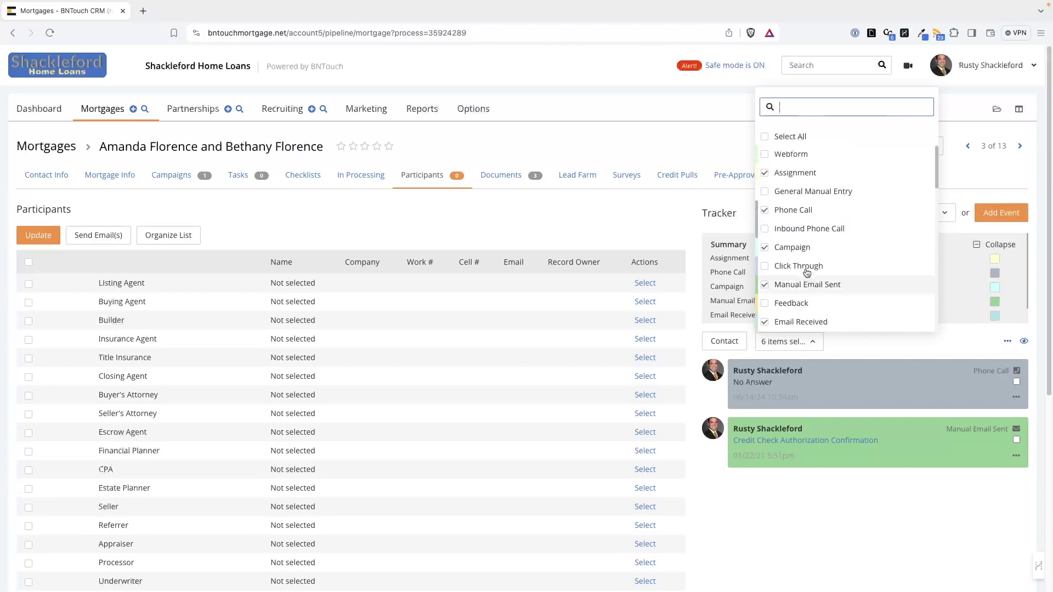
Review how many items the tracker can display and choose the last 25 items.
left_click(897, 341)
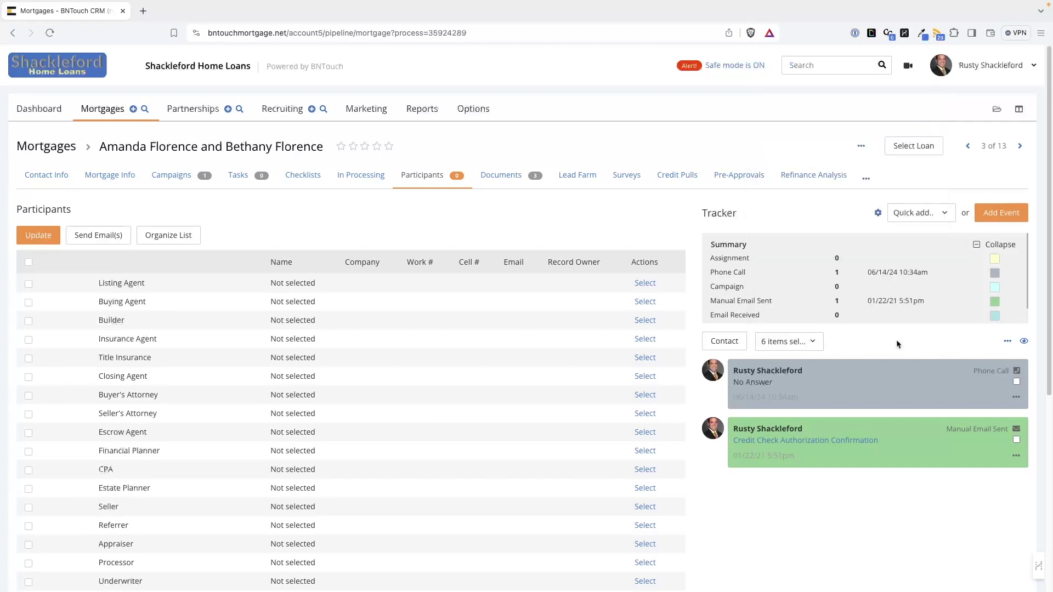
left_click(1023, 342)
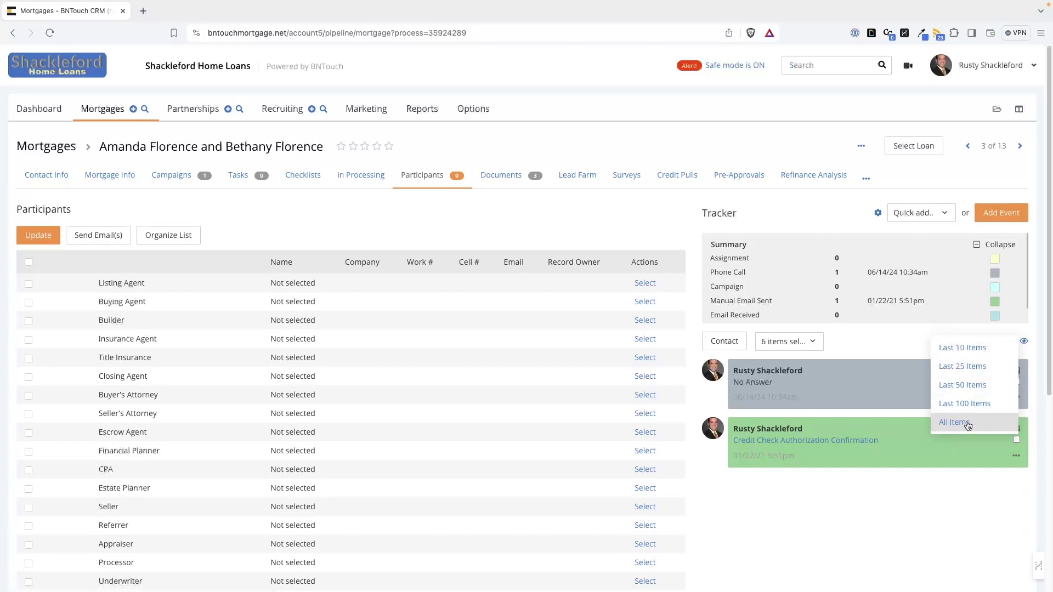
left_click(1024, 344)
left_click(1024, 344)
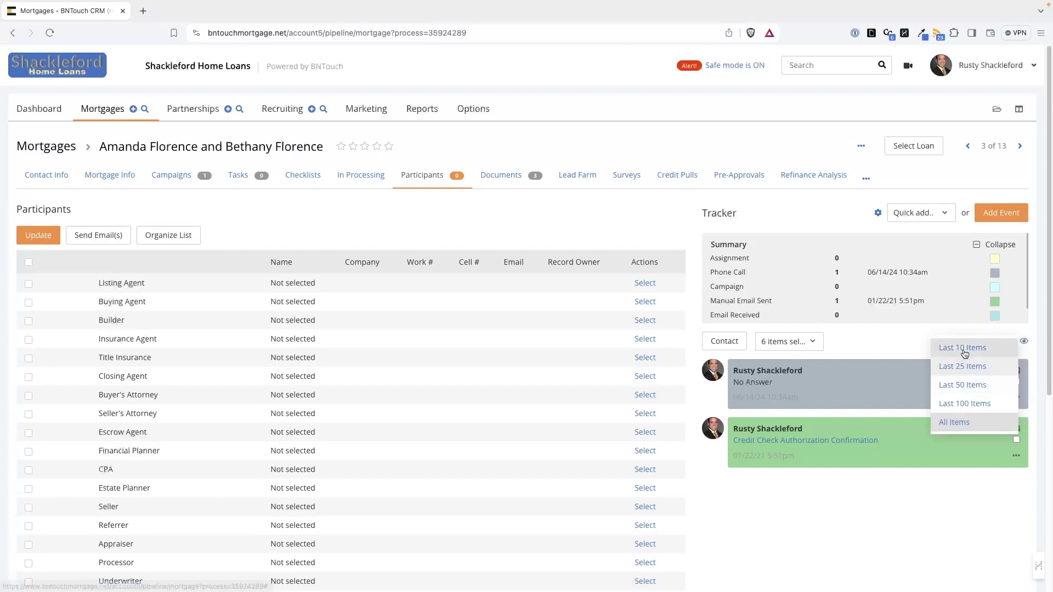
left_click(963, 367)
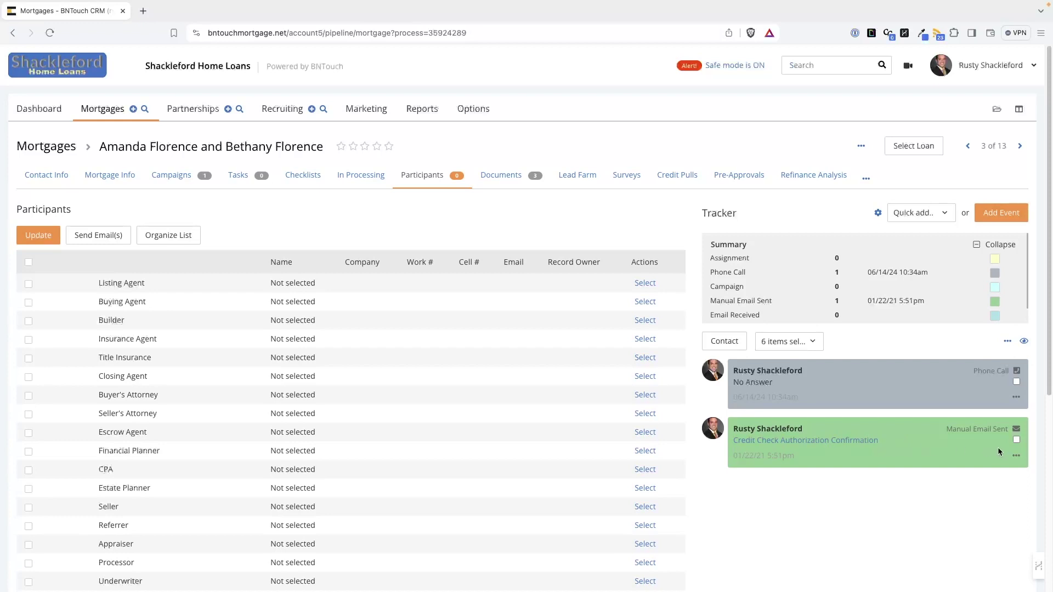
Check the actions and sharing options of the Manual Email Sent event, closing the options without applying them.
left_click(1016, 458)
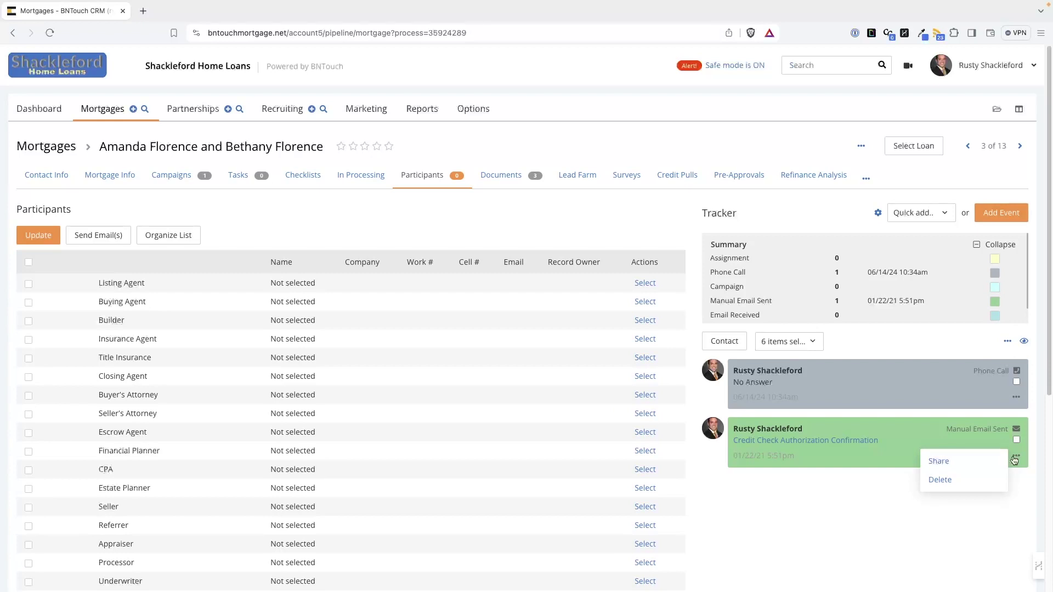
left_click(1015, 458)
left_click(1015, 458)
left_click(967, 460)
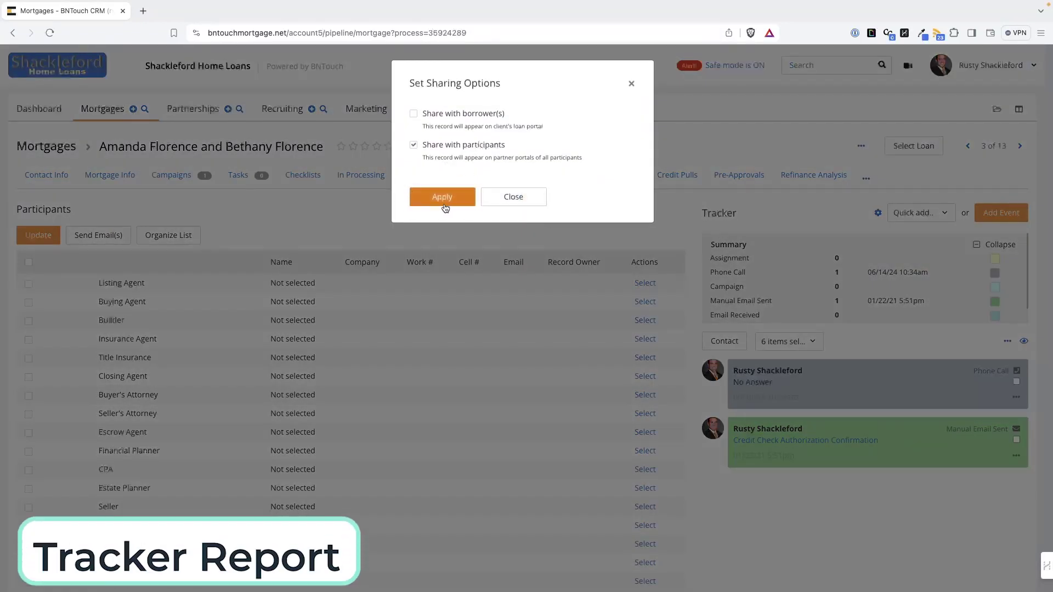
left_click(514, 198)
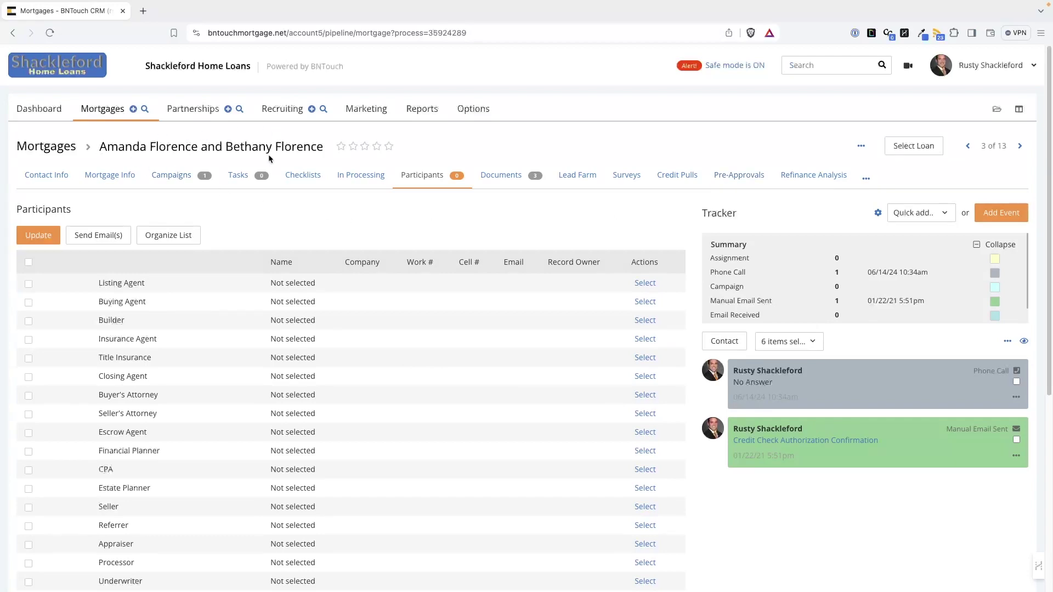
Select all records in the mortgage prospects pipeline and generate a Tracker Report for them.
left_click(114, 117)
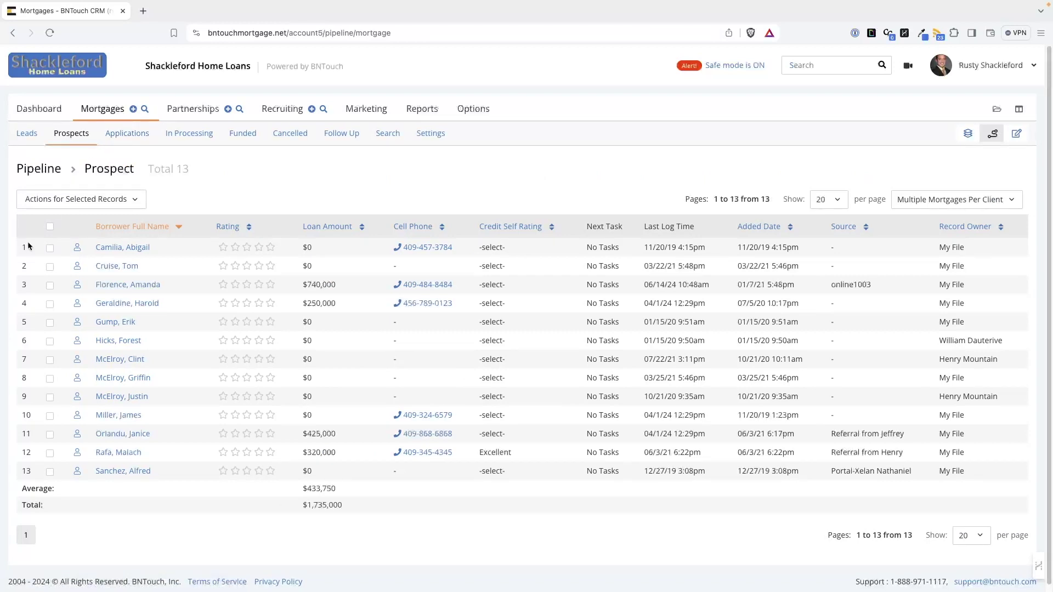
left_click(50, 227)
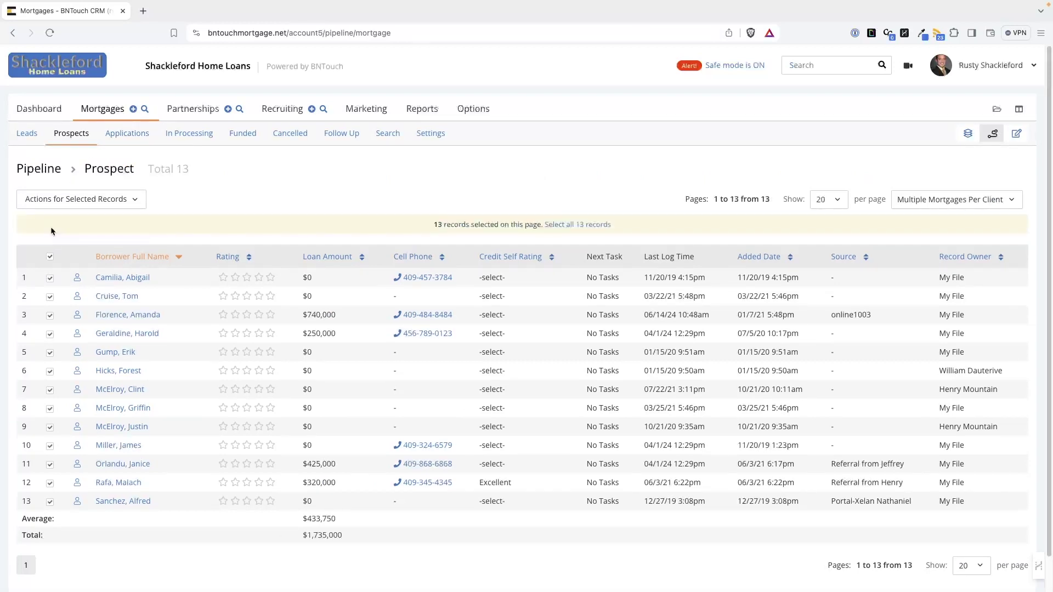
left_click(100, 205)
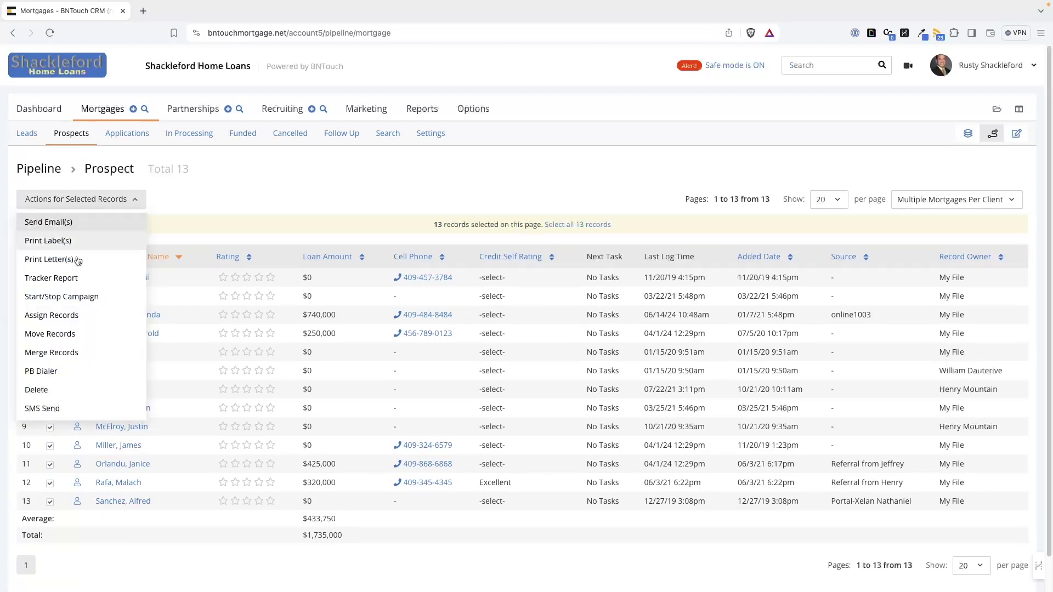
left_click(45, 281)
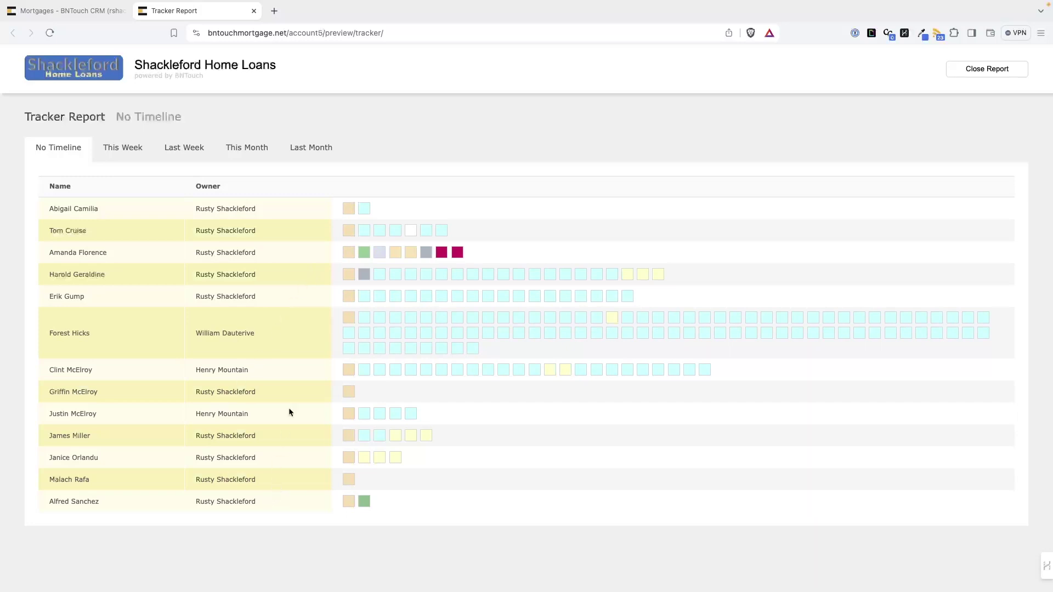
Compare the Tracker Report's This Month and No Timeline views and read the details of individual event squares.
mouse_move(443, 252)
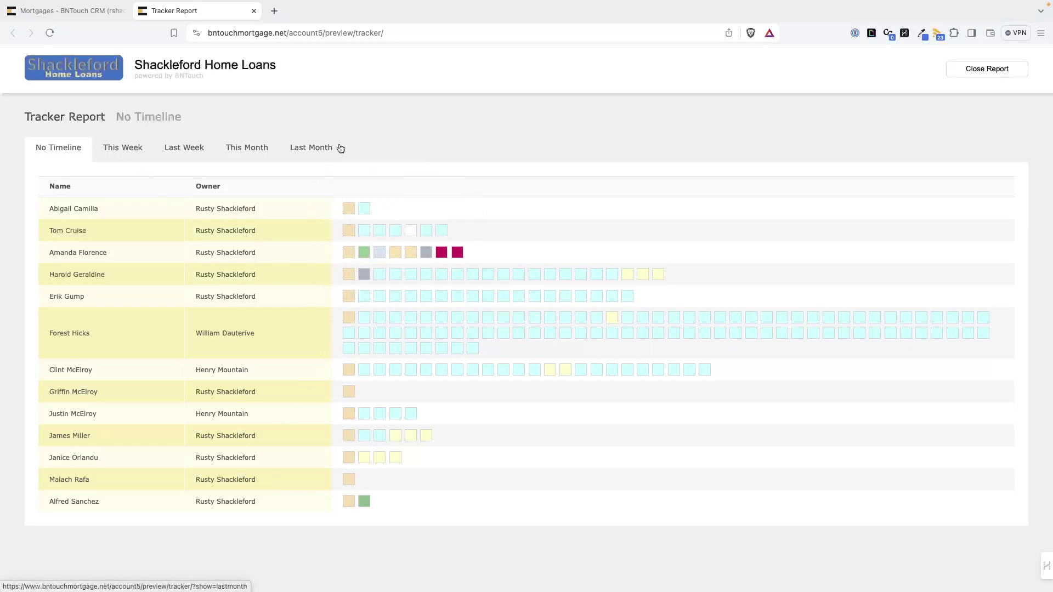
left_click(247, 154)
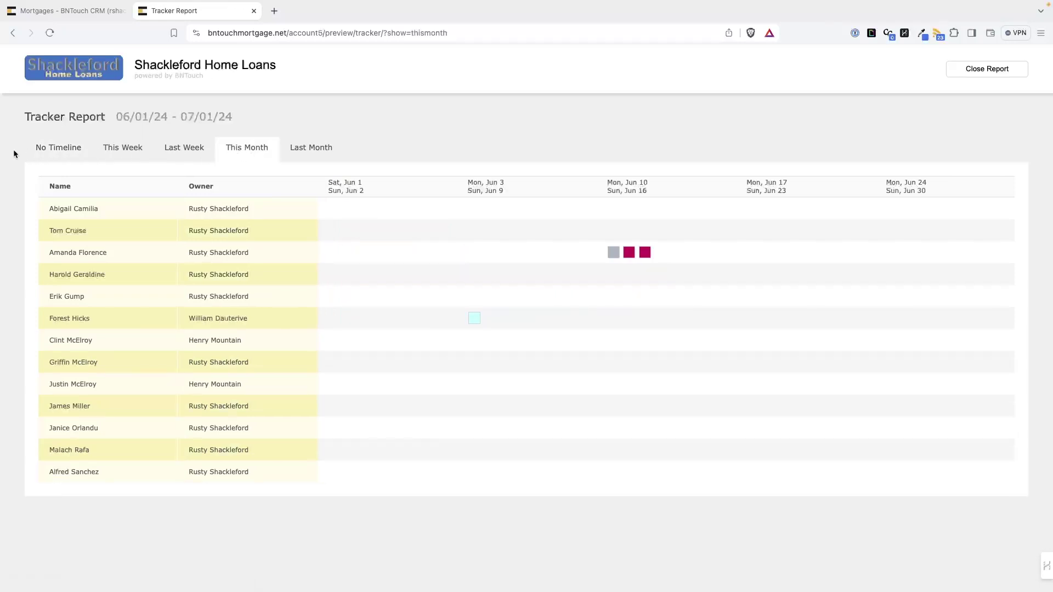
left_click(49, 145)
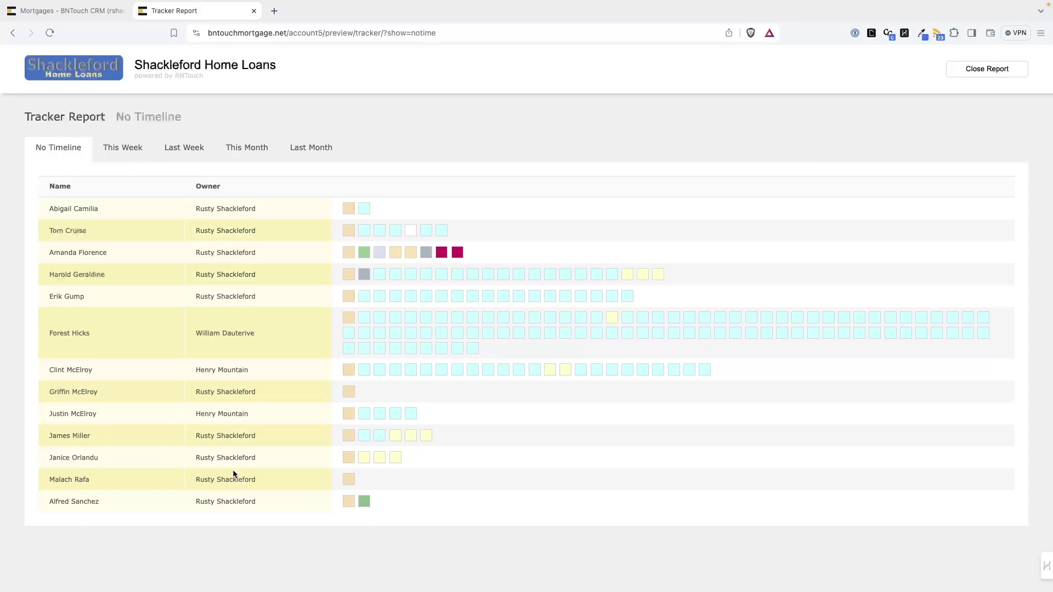
mouse_move(357, 255)
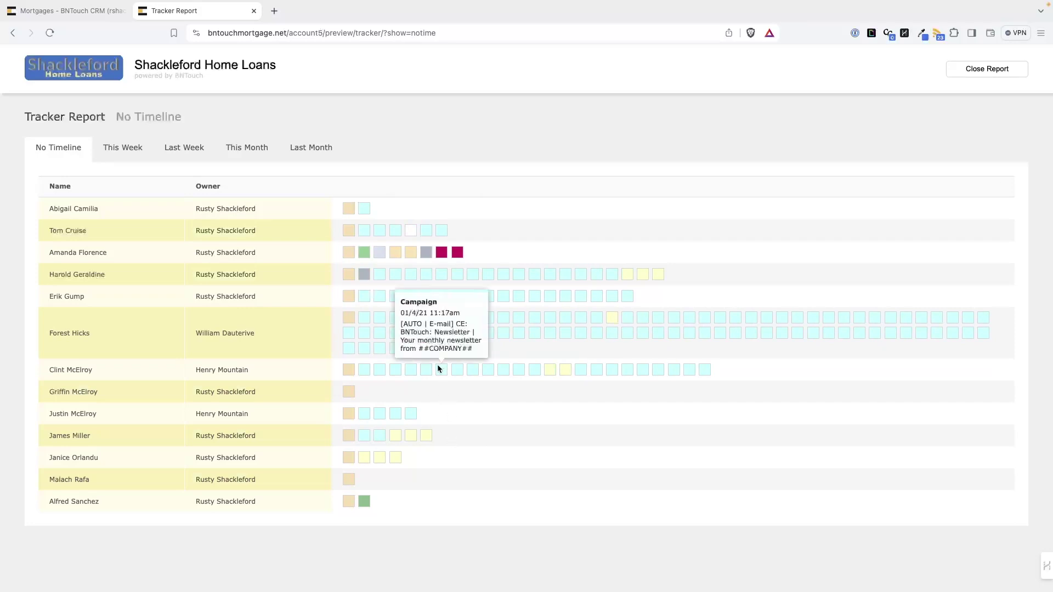
mouse_move(427, 370)
mouse_move(443, 251)
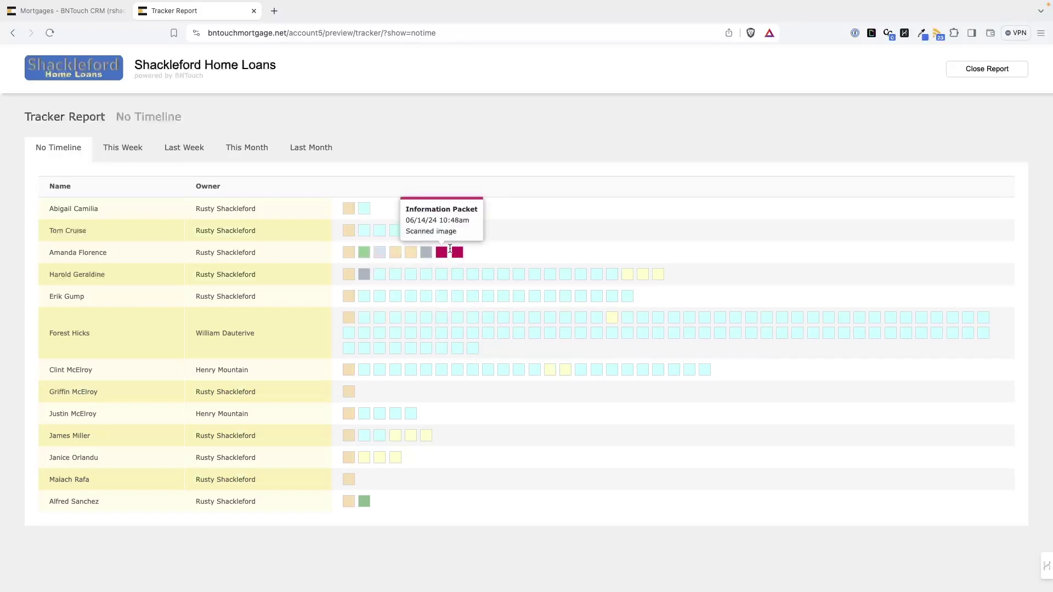
mouse_move(401, 254)
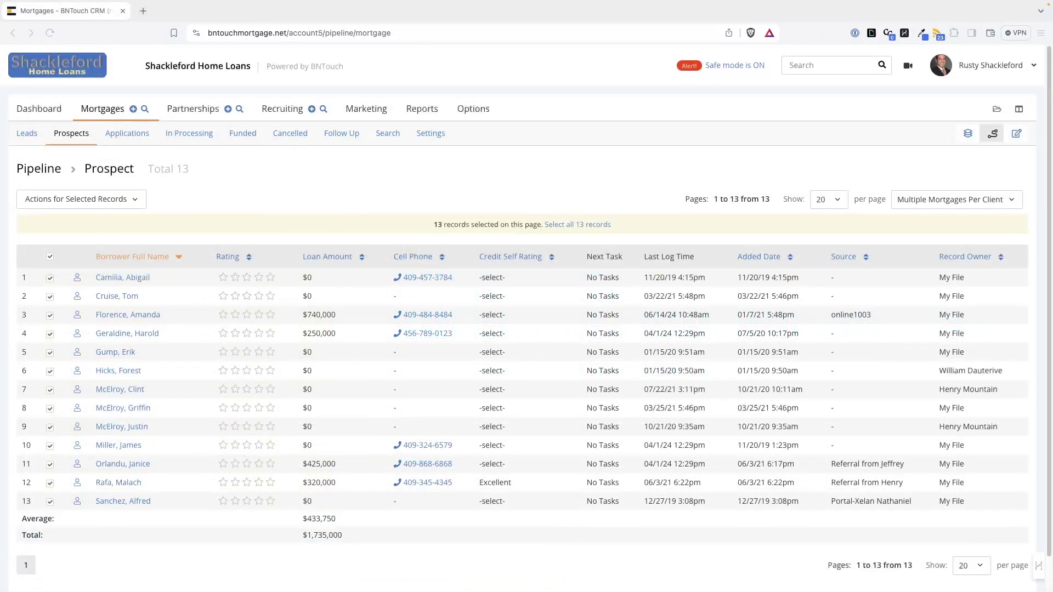
Open the Extended Tracker Report from the reports list and check its event type filter.
left_click(455, 163)
left_click(416, 110)
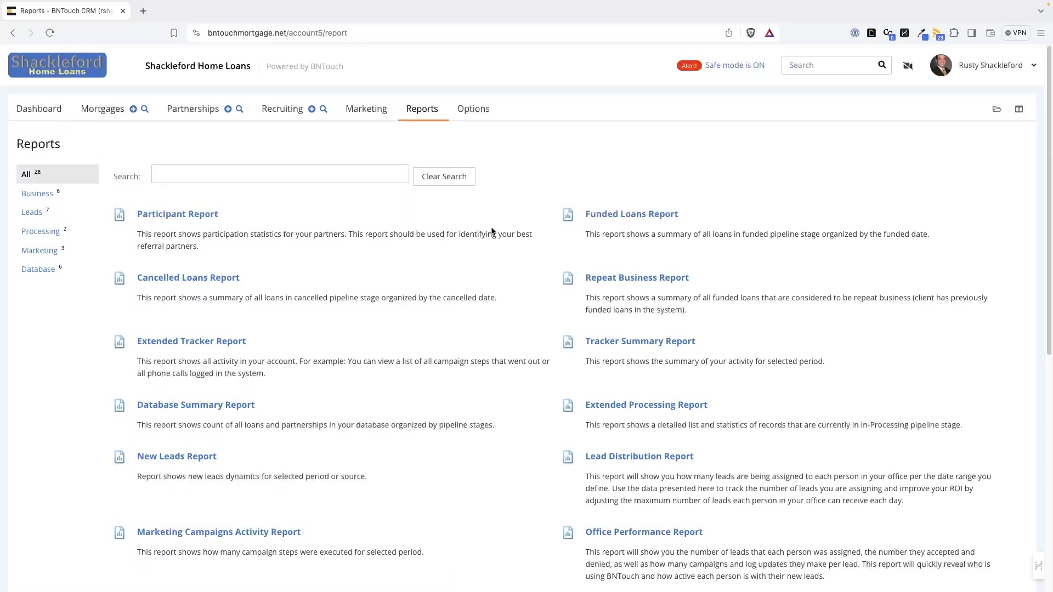
left_click(187, 346)
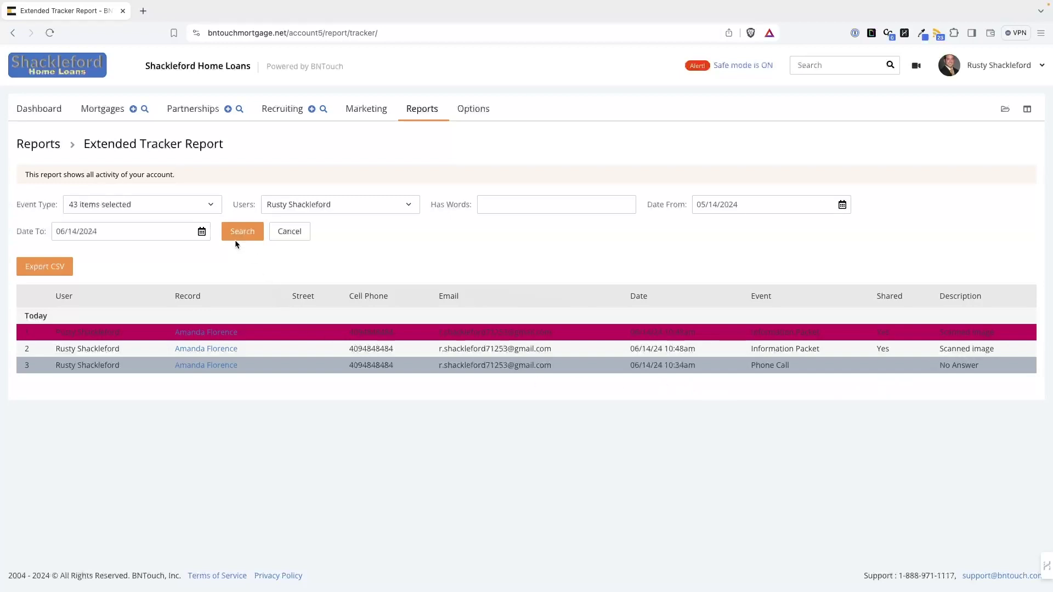
left_click(161, 208)
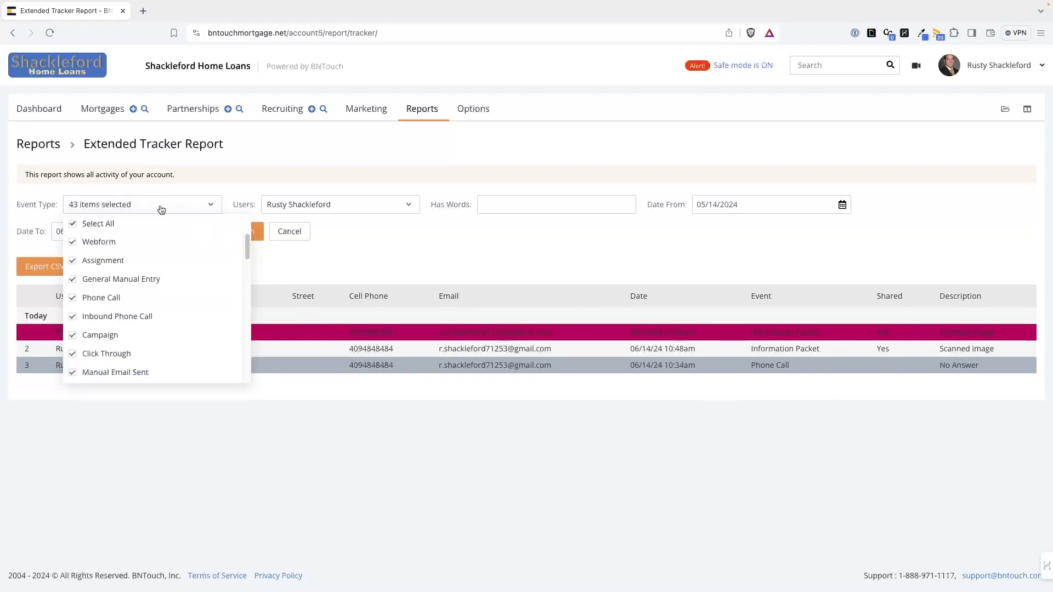
left_click(161, 209)
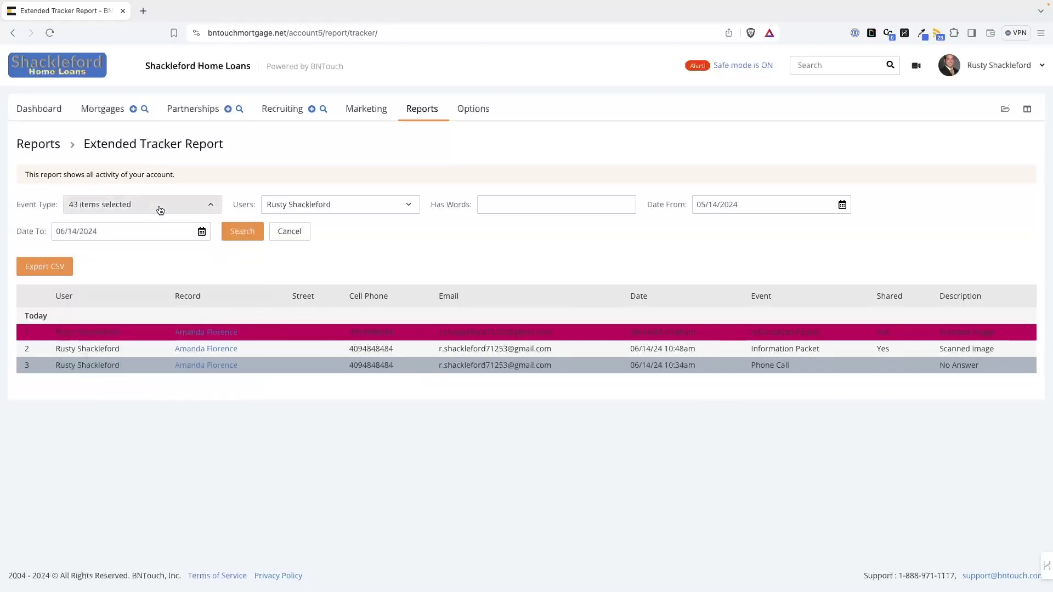
Include all users in the Extended Tracker Report and search for events containing the word "Document".
left_click(316, 207)
left_click(311, 224)
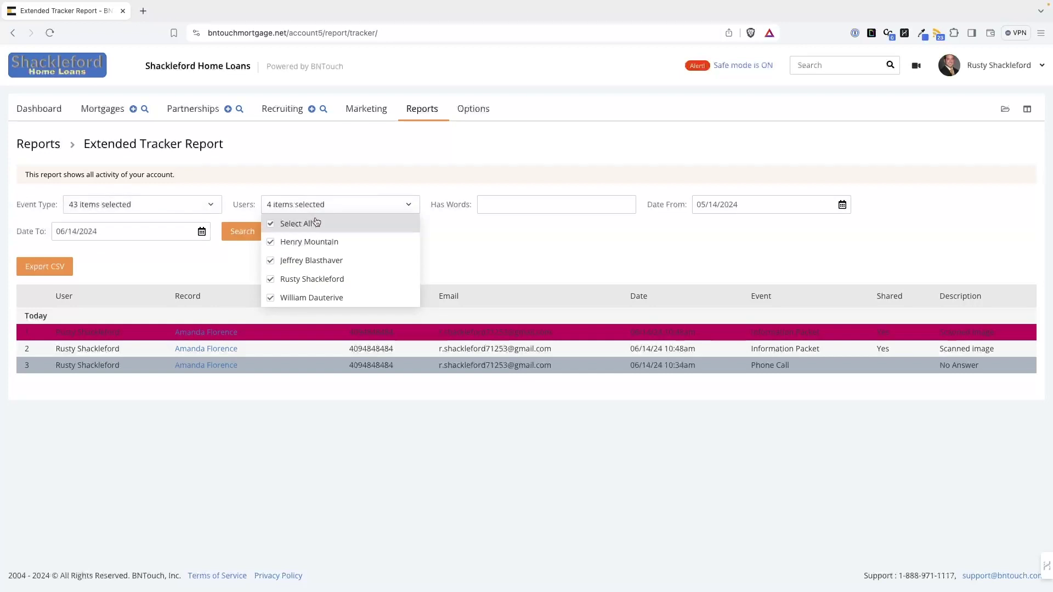
left_click(411, 209)
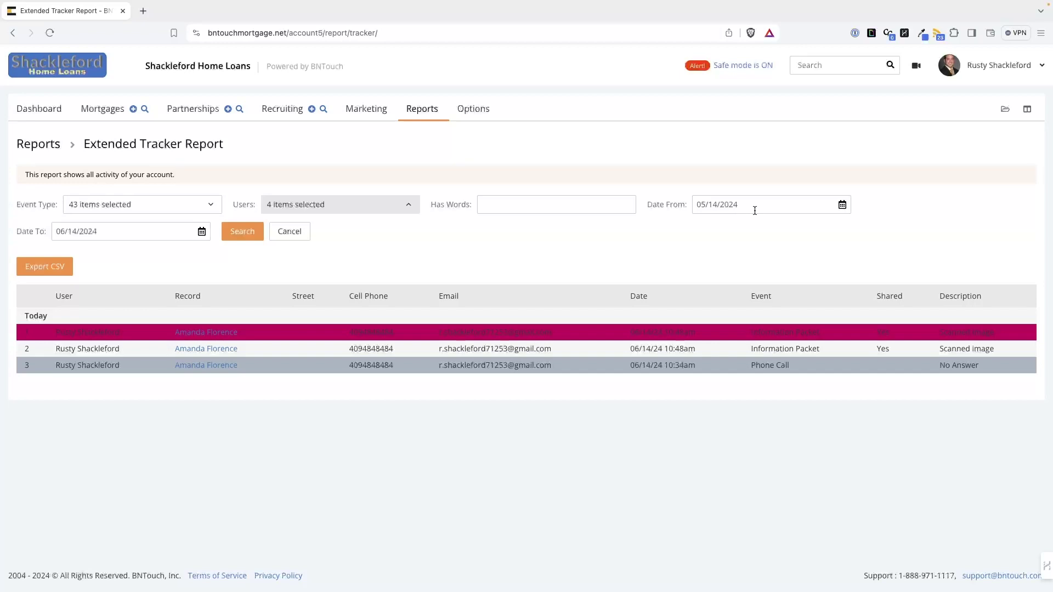
left_click(508, 203)
type("Docue")
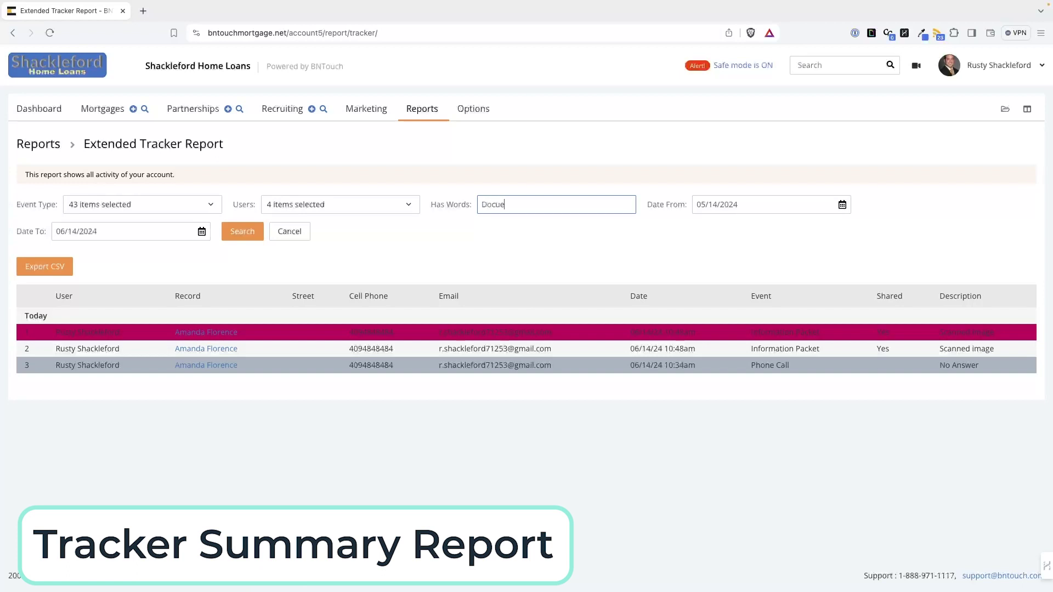
key("BackSpace")
type("ment")
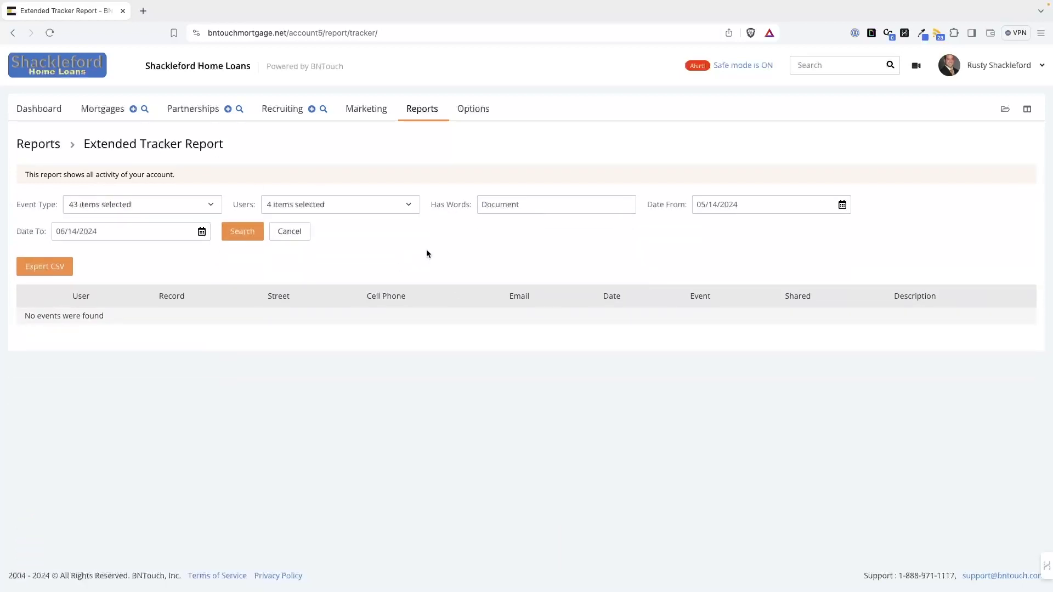
Open the Tracker Summary Report from the reports list and run its search.
left_click(415, 110)
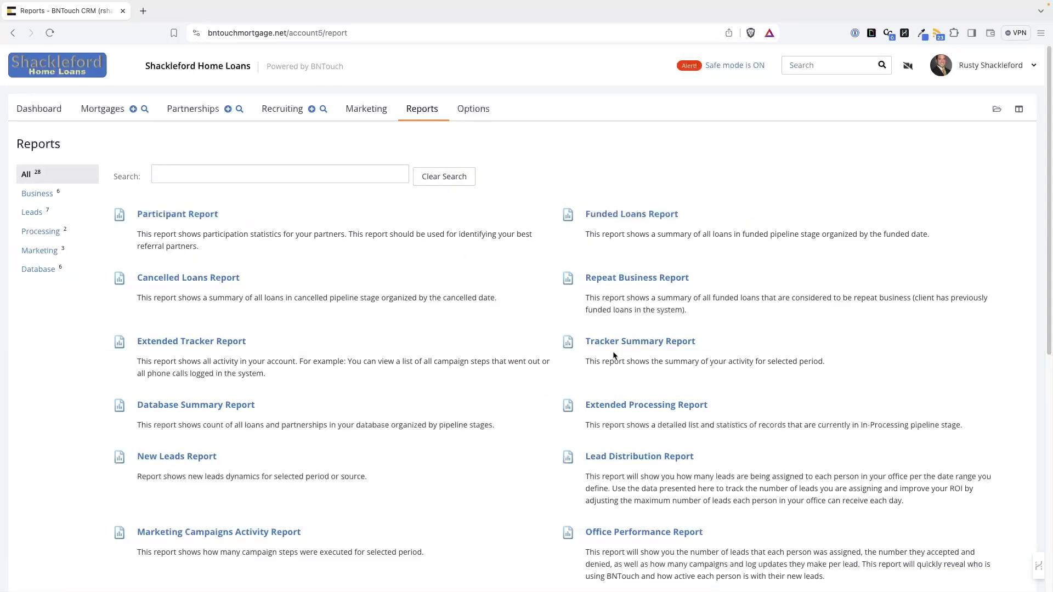
left_click(649, 341)
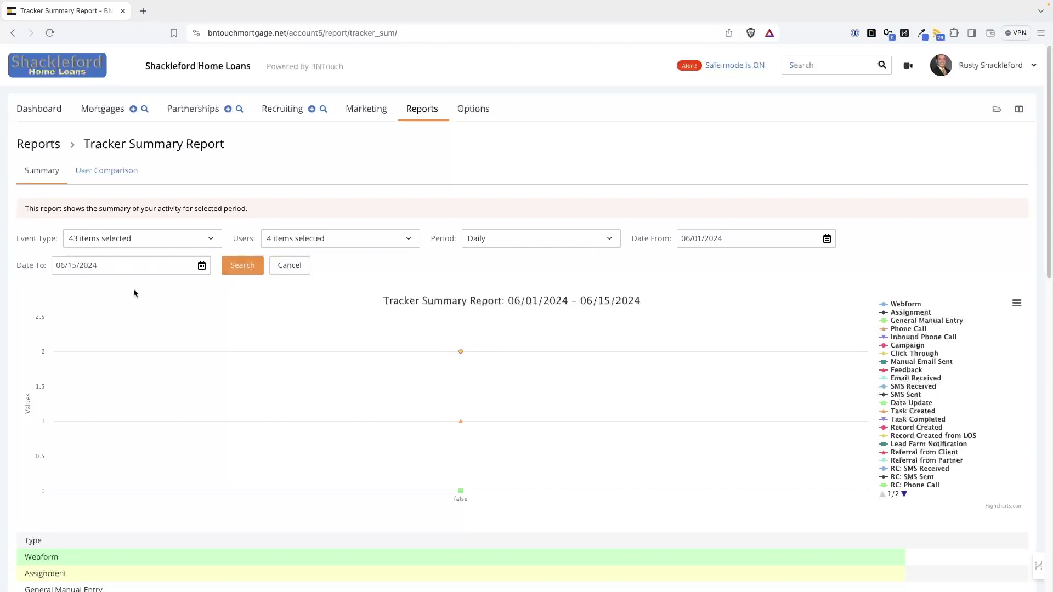
left_click(236, 267)
Examine the summary chart, the counts for each event type and the chart's menu options.
scroll(227, 317, "down", 5)
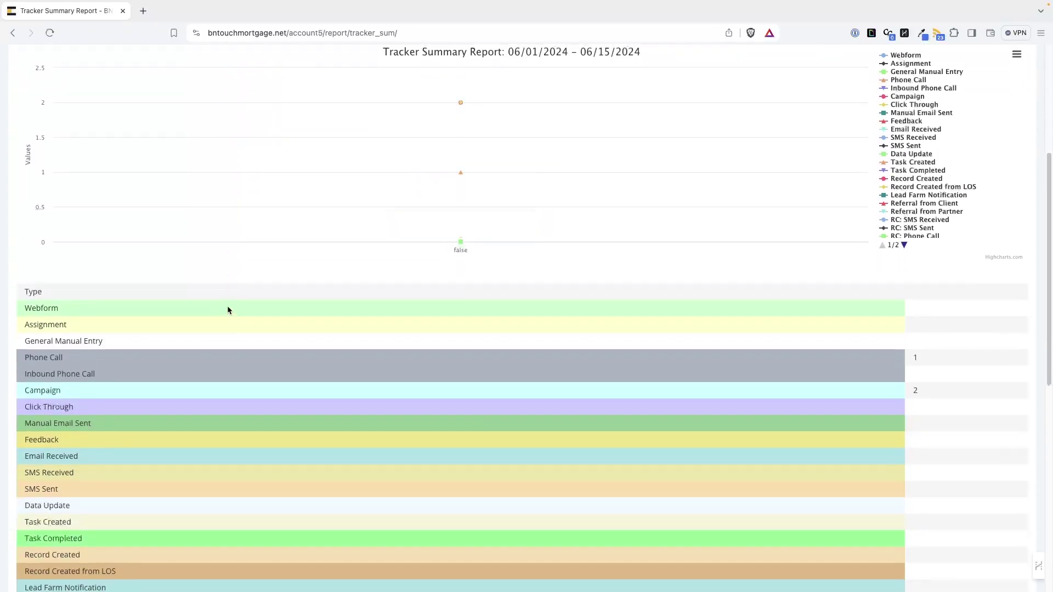
scroll(227, 305, "up", 2)
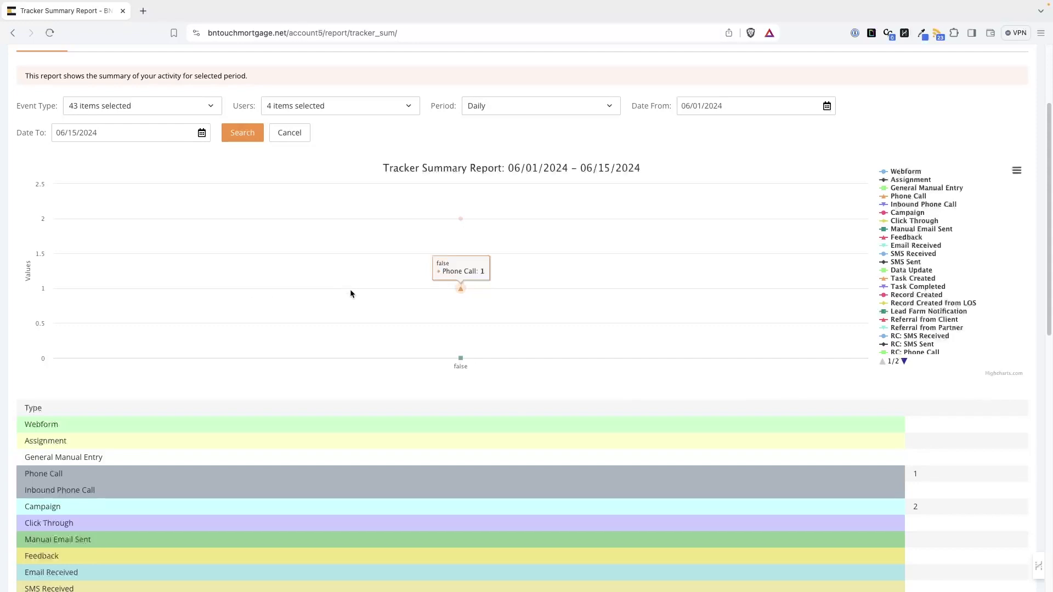
scroll(350, 288, "down", 1)
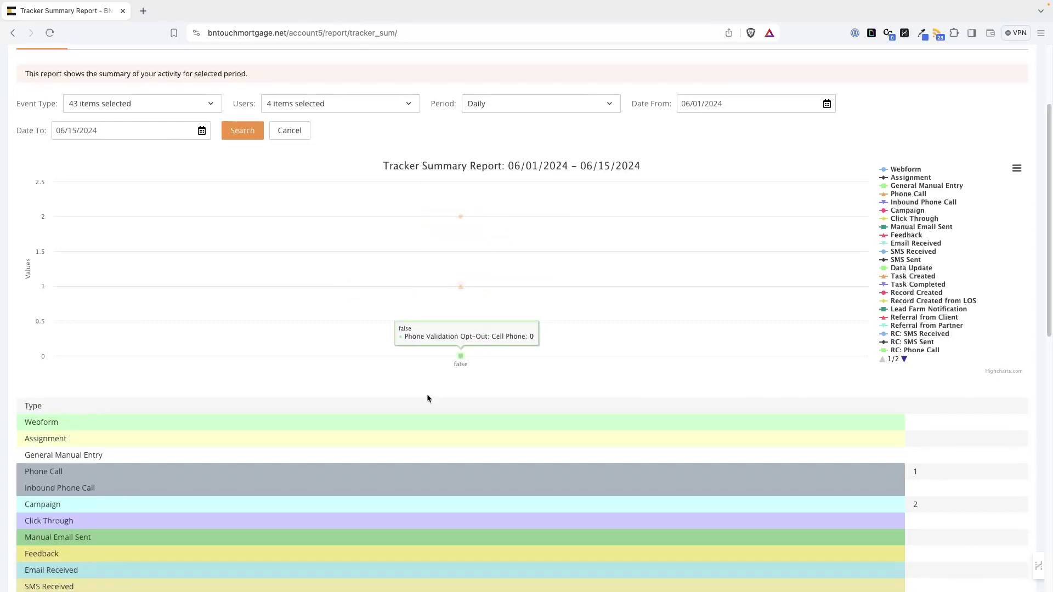
scroll(445, 329, "down", 10)
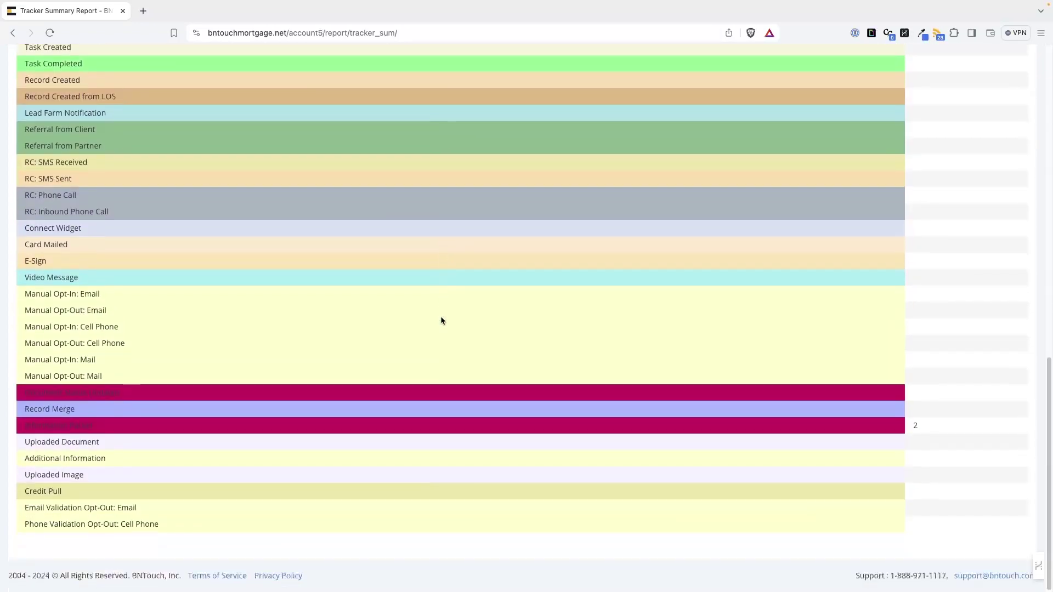
scroll(441, 320, "up", 10)
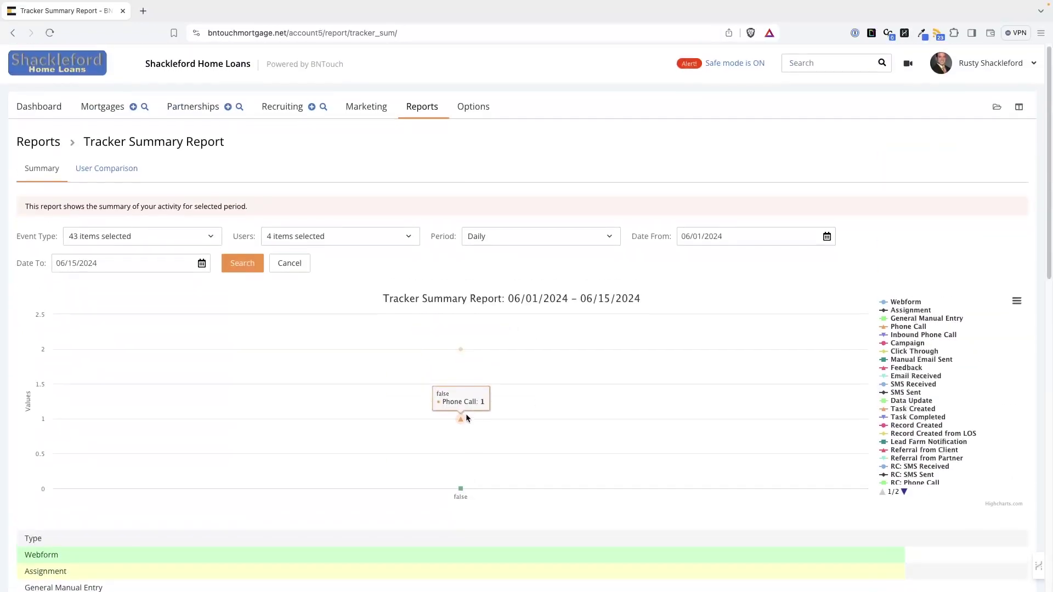
scroll(466, 418, "down", 1)
left_click(1016, 225)
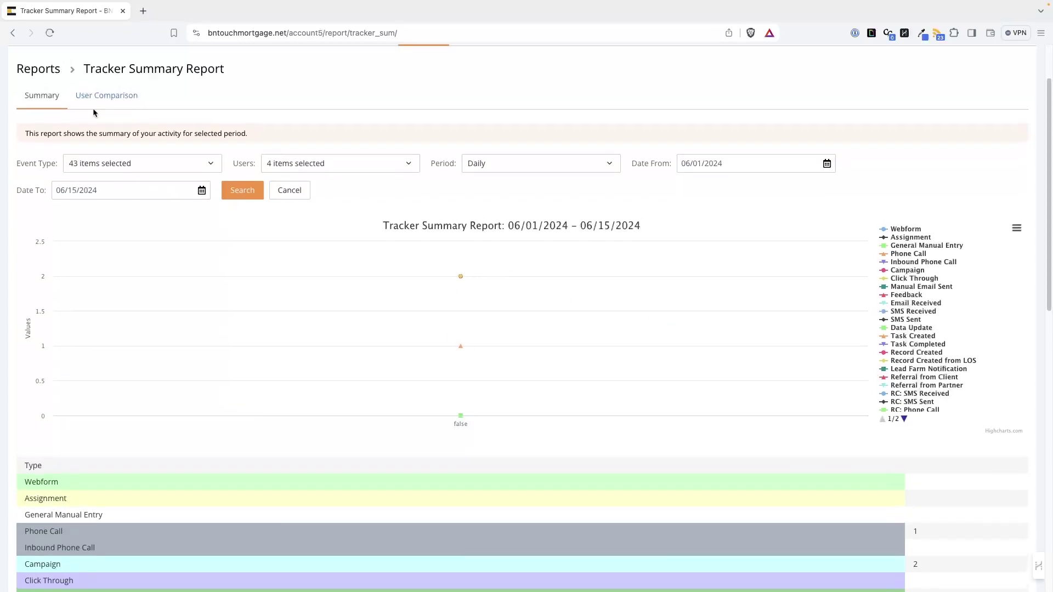
Open the User Comparison view of the Tracker Summary Report and look over its chart and table.
left_click(102, 92)
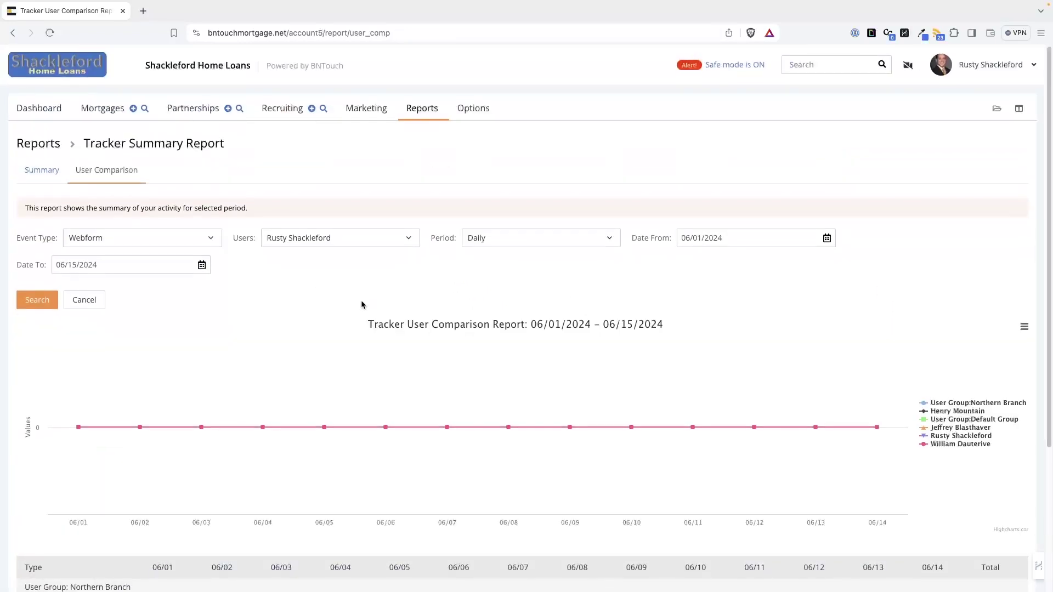
scroll(360, 306, "down", 2)
scroll(362, 301, "down", 1)
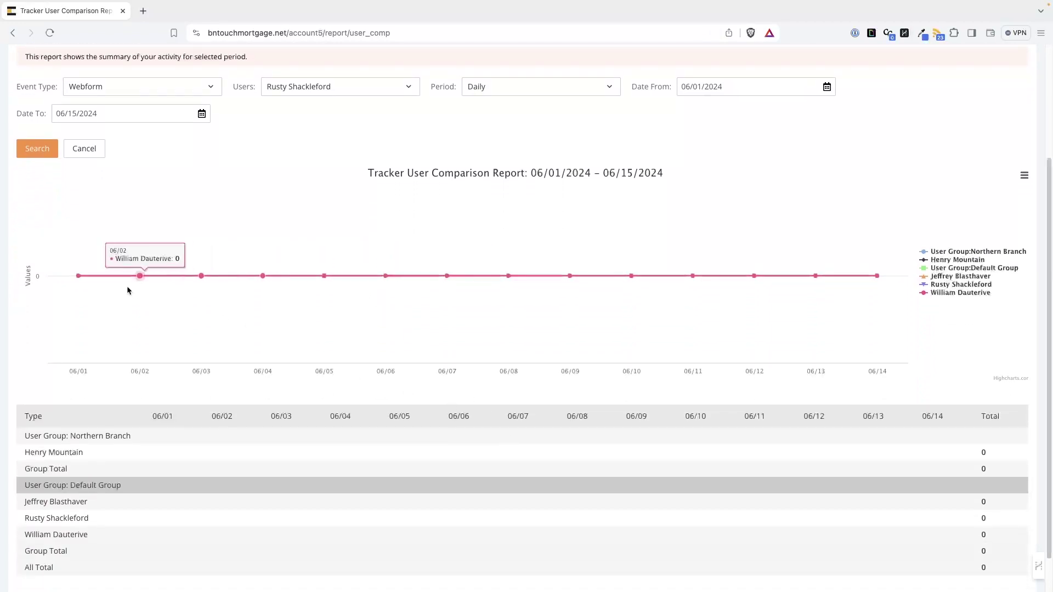
scroll(129, 288, "up", 1)
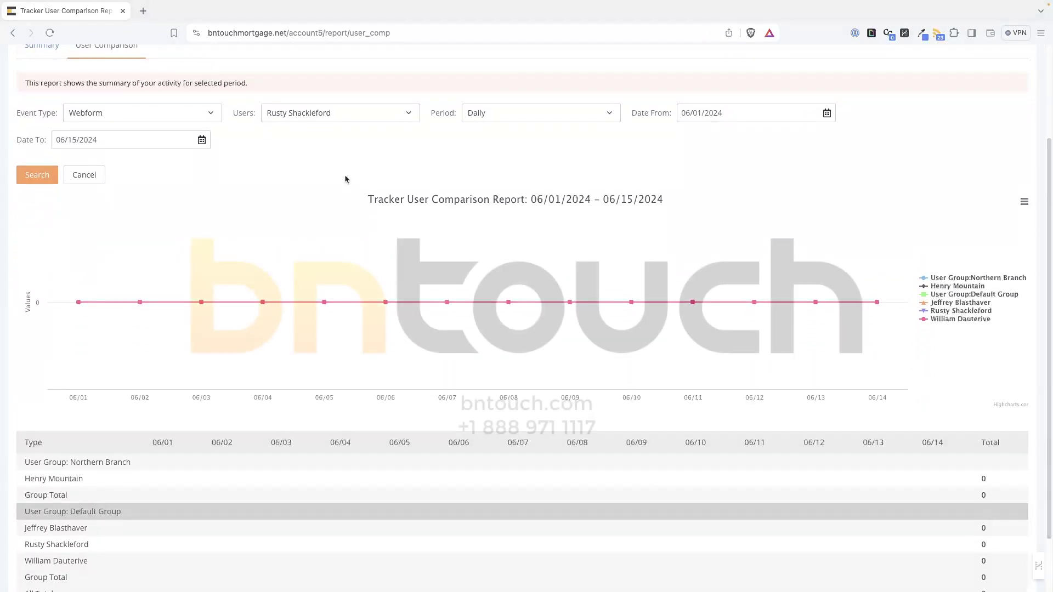